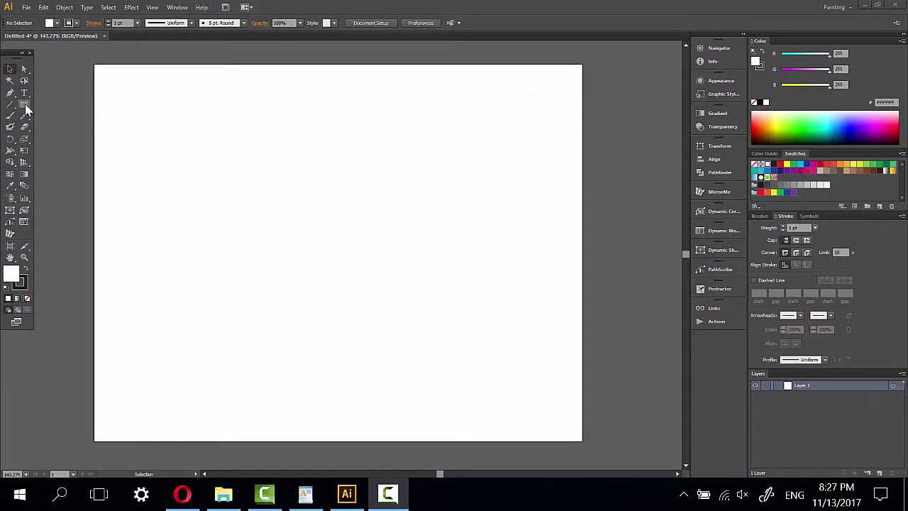
# - Draw a large white rectangle over most of the artboard with no outline
pyautogui.click(24, 104)
pyautogui.click(71, 104)
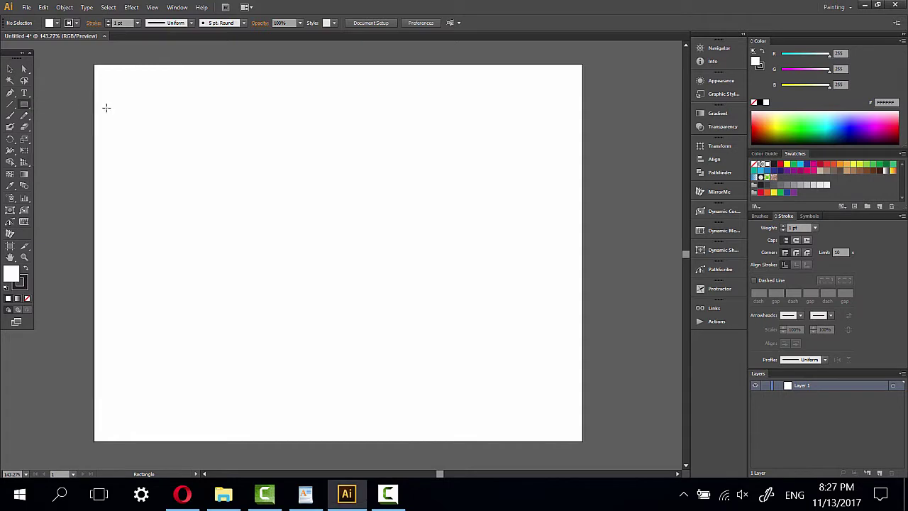
pyautogui.moveTo(123, 86); pyautogui.dragTo(553, 420)
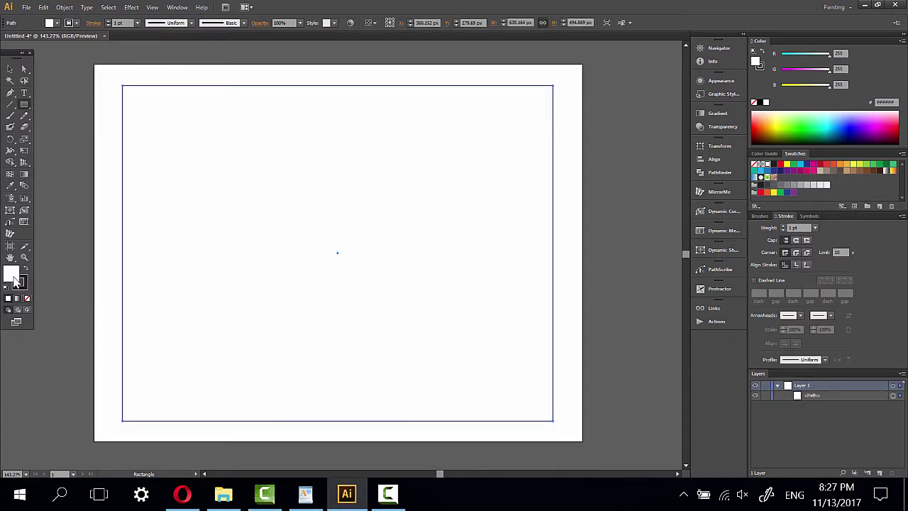
pyautogui.click(19, 283)
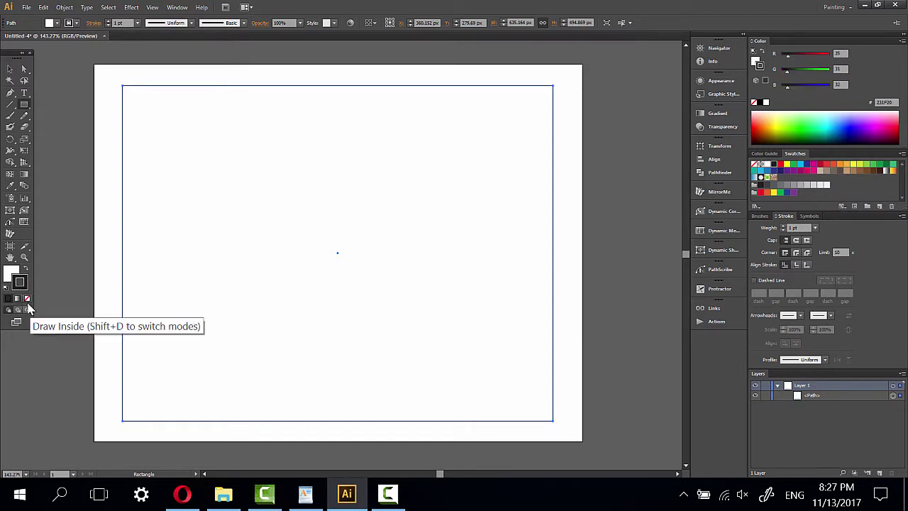
pyautogui.click(27, 299)
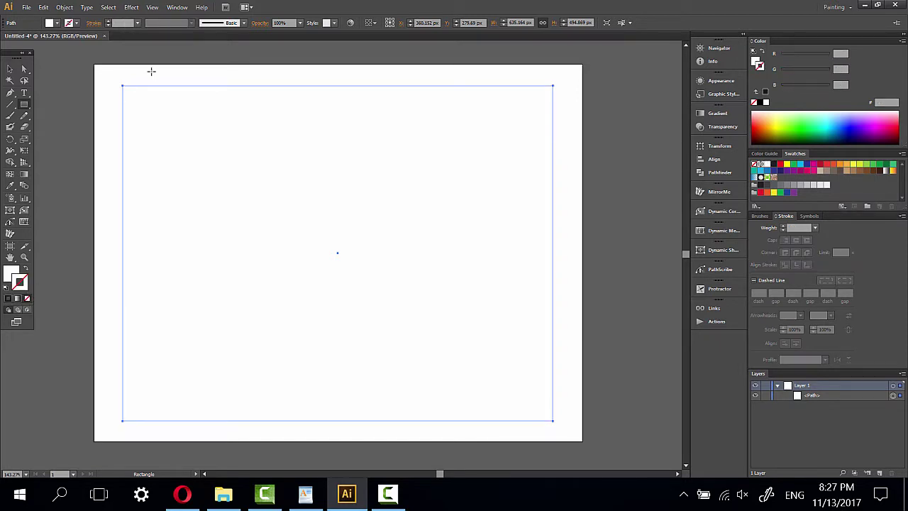
pyautogui.click(131, 7)
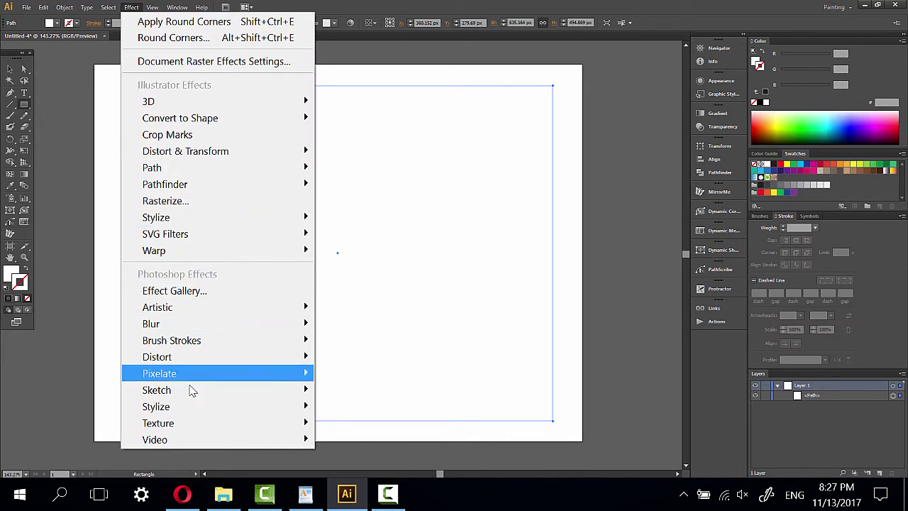
pyautogui.moveTo(158, 423)
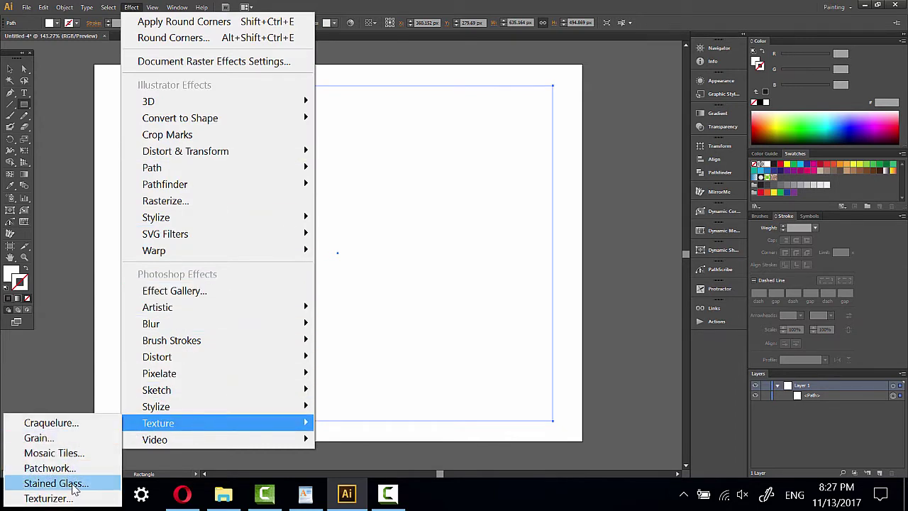
# - Apply the Stained Glass texture and zoom its preview out to 33.3%
pyautogui.click(73, 487)
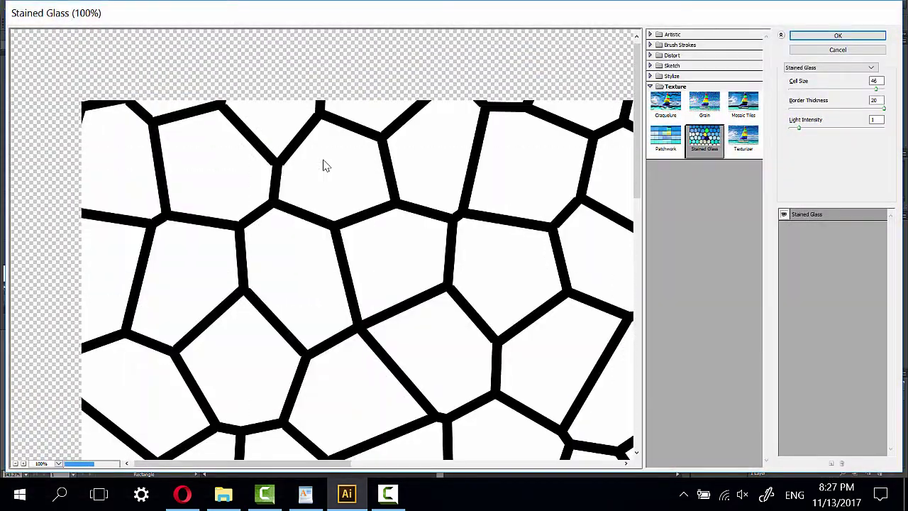
pyautogui.click(15, 463)
pyautogui.click(15, 463)
pyautogui.click(15, 462)
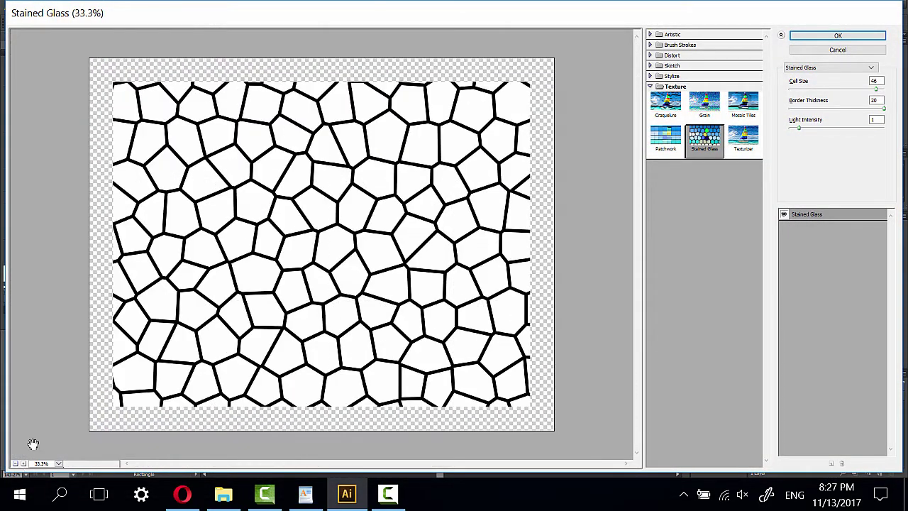
# - Enlarge the Stained Glass cell size, thin the border thickness, and confirm the effect
pyautogui.click(802, 90)
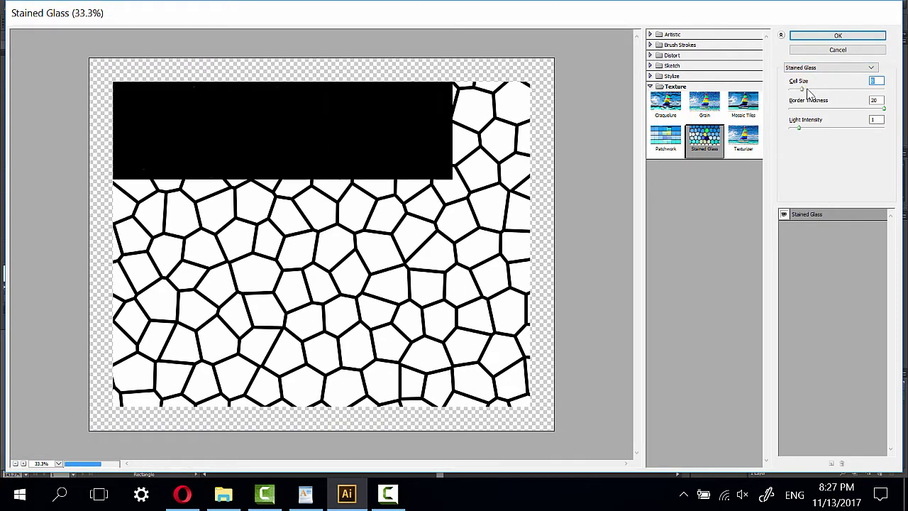
pyautogui.click(817, 90)
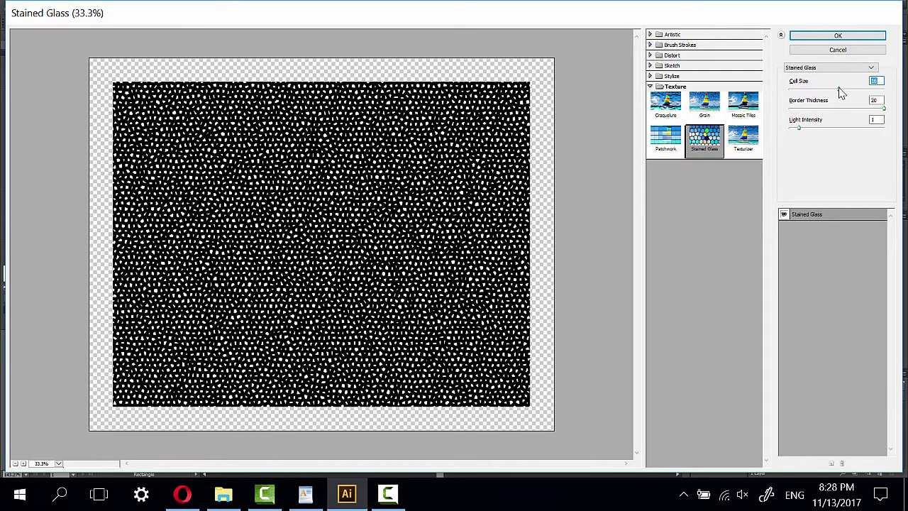
pyautogui.click(839, 91)
pyautogui.click(858, 92)
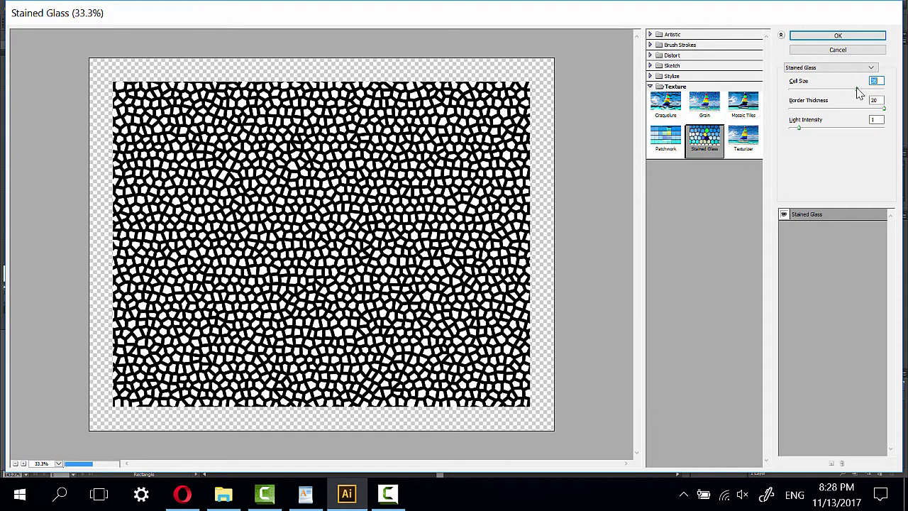
pyautogui.click(852, 110)
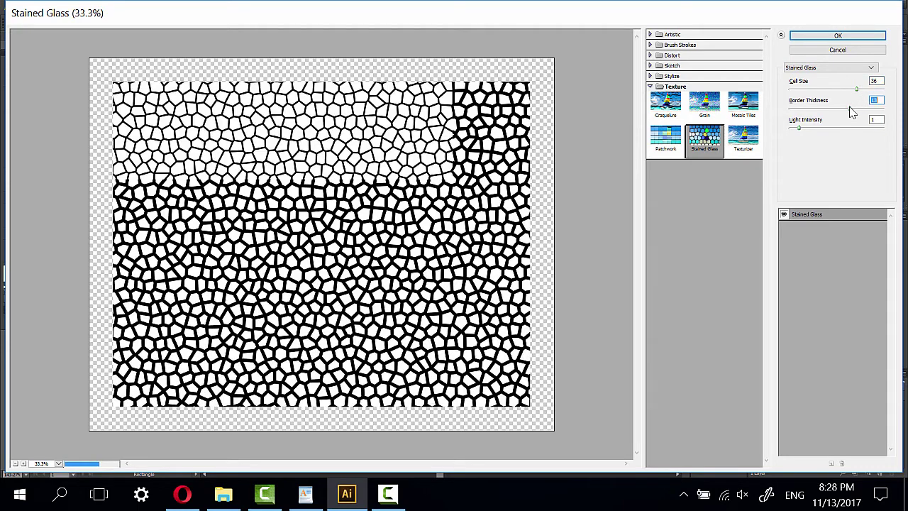
pyautogui.moveTo(852, 111)
pyautogui.mouseDown()
pyautogui.moveTo(821, 113)
pyautogui.moveTo(892, 112)
pyautogui.mouseUp()
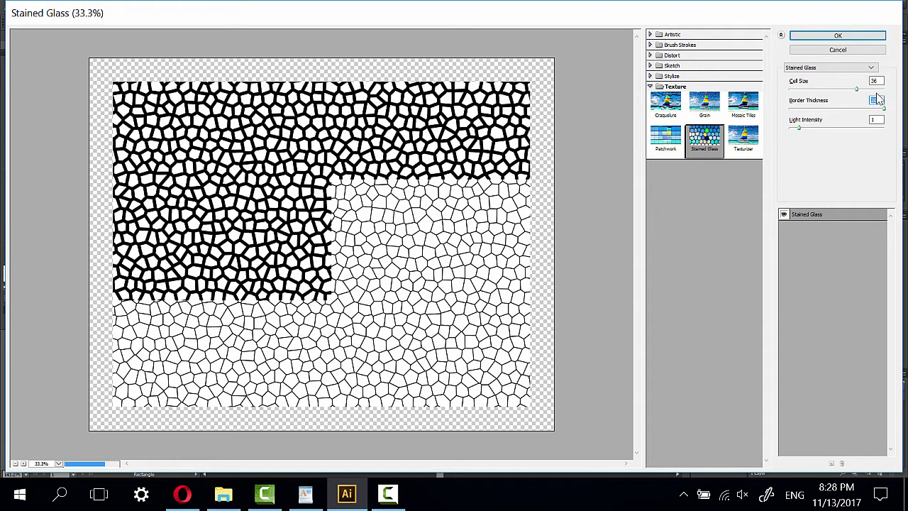
pyautogui.click(879, 90)
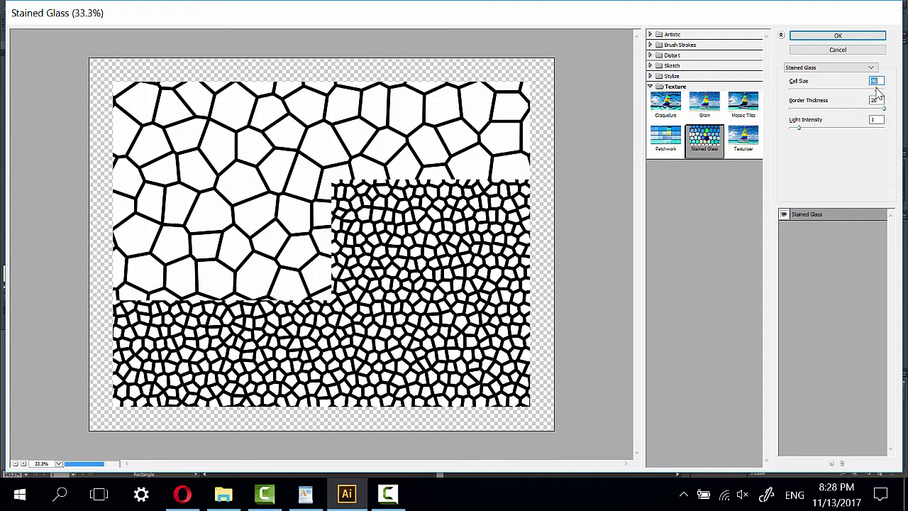
pyautogui.moveTo(880, 92); pyautogui.dragTo(879, 92)
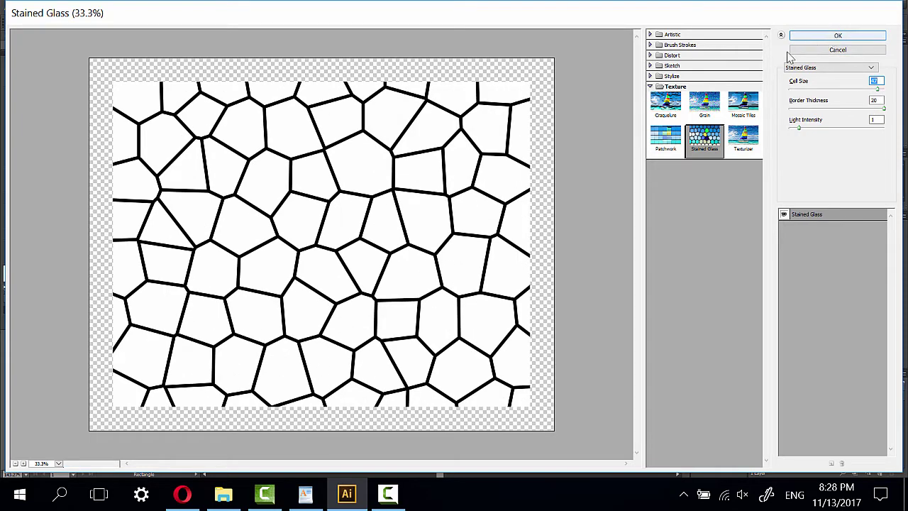
pyautogui.press('Down')
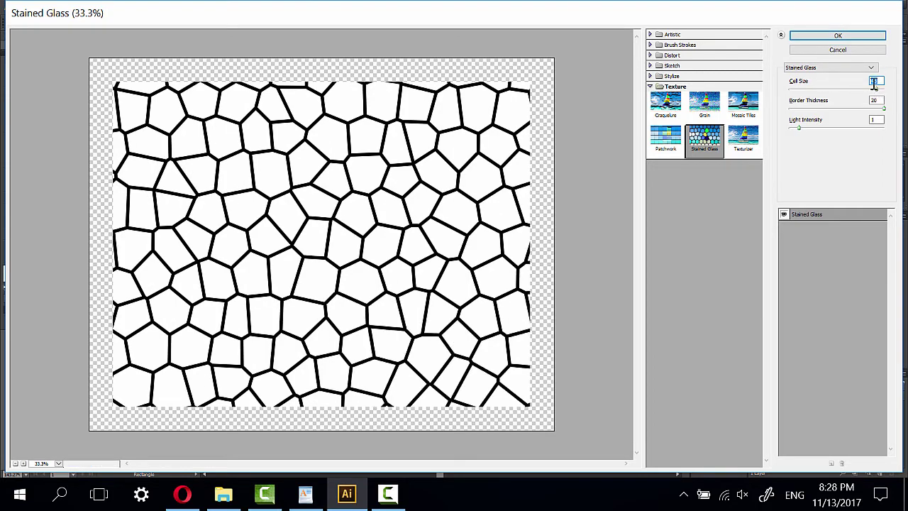
pyautogui.click(851, 35)
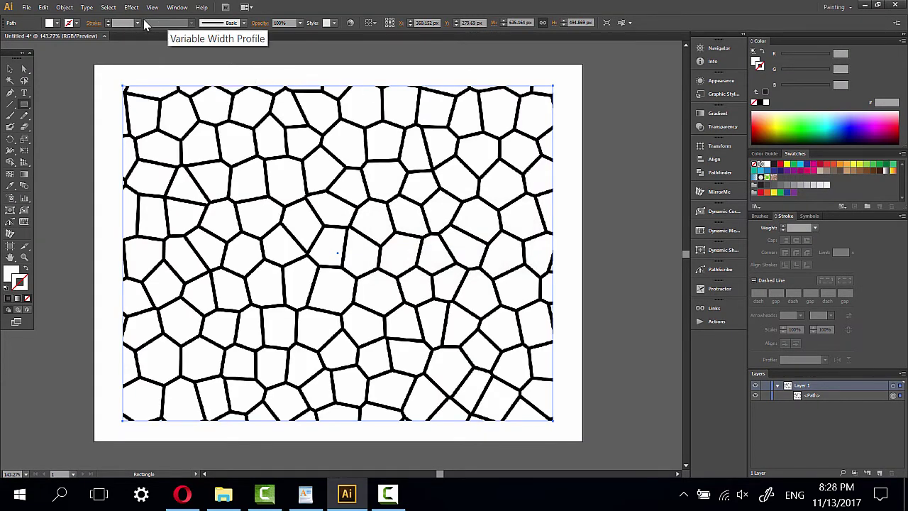
# - Expand the stained-glass appearance into an image and trace it in Black and White mode
pyautogui.click(65, 8)
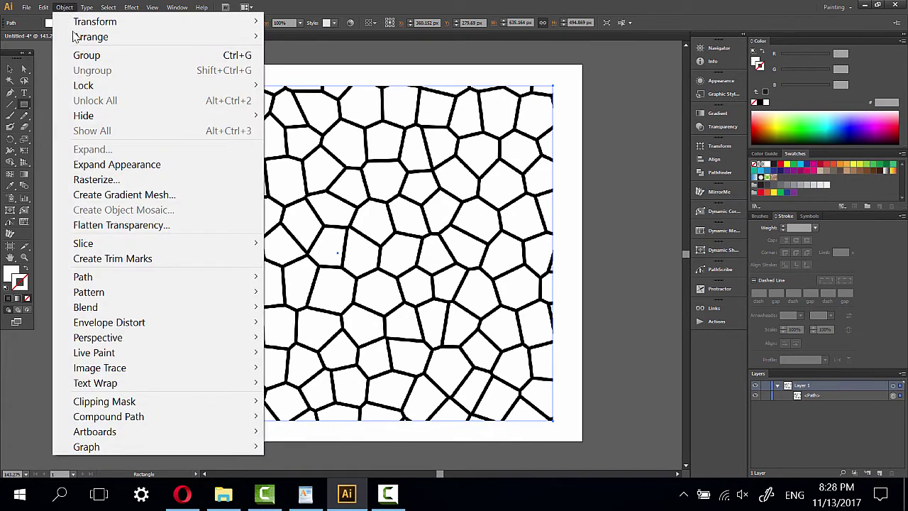
pyautogui.click(145, 166)
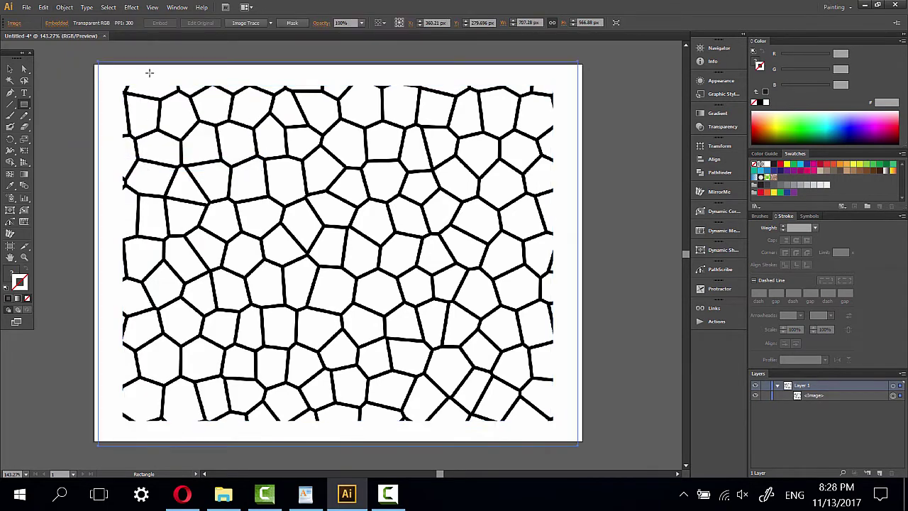
pyautogui.click(175, 9)
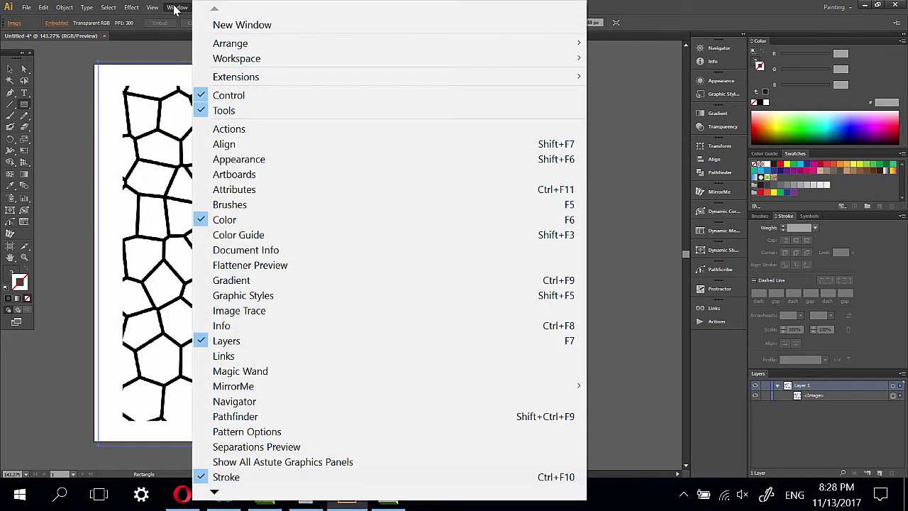
pyautogui.click(272, 310)
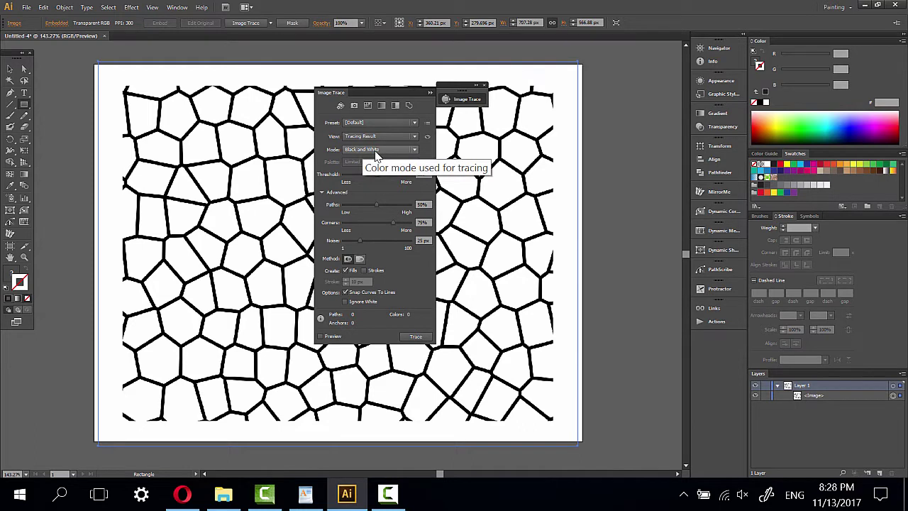
pyautogui.click(417, 337)
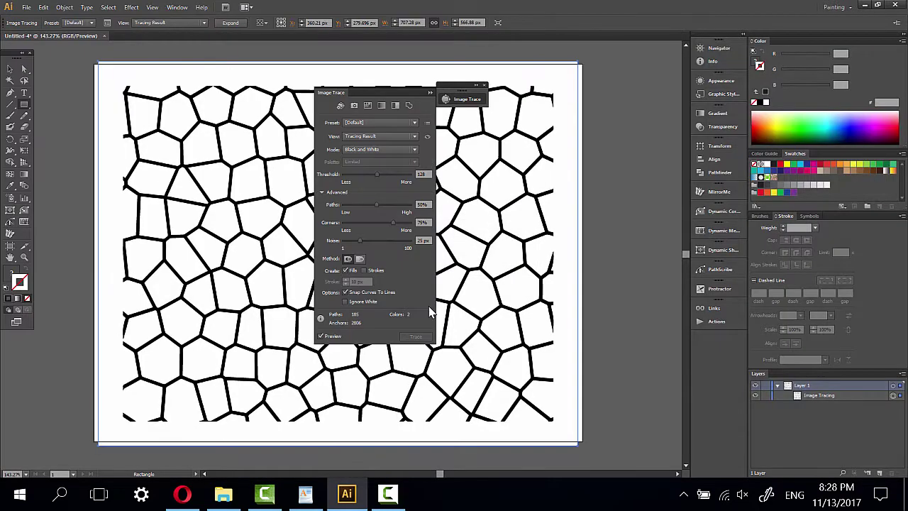
pyautogui.click(484, 84)
# - Expand the image tracing into editable vector paths
pyautogui.click(62, 10)
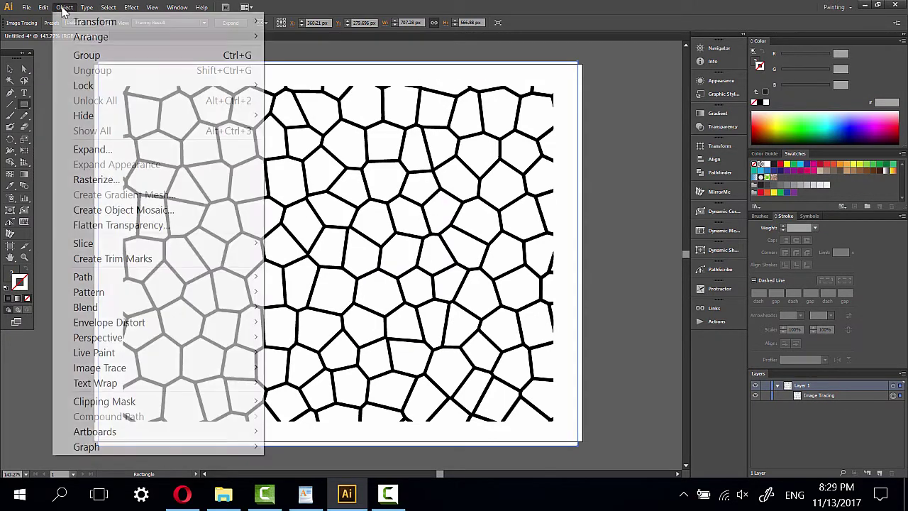
pyautogui.click(100, 150)
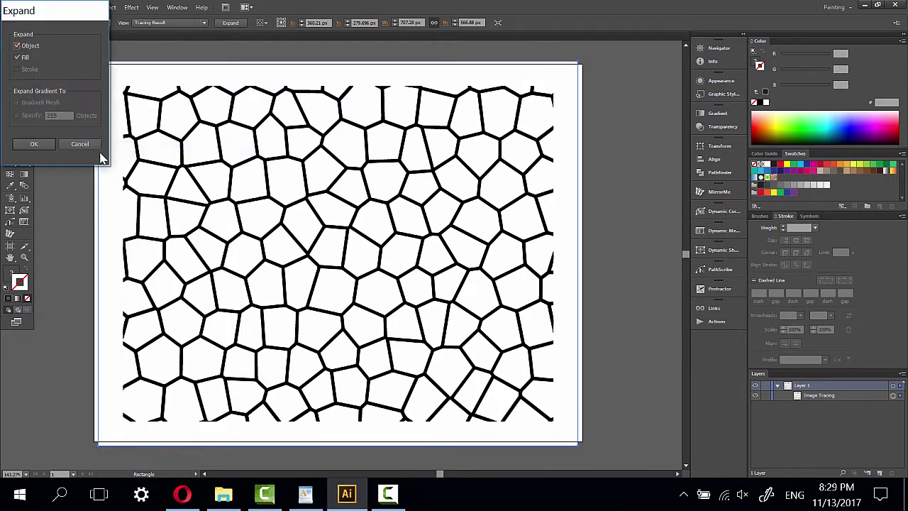
pyautogui.click(34, 144)
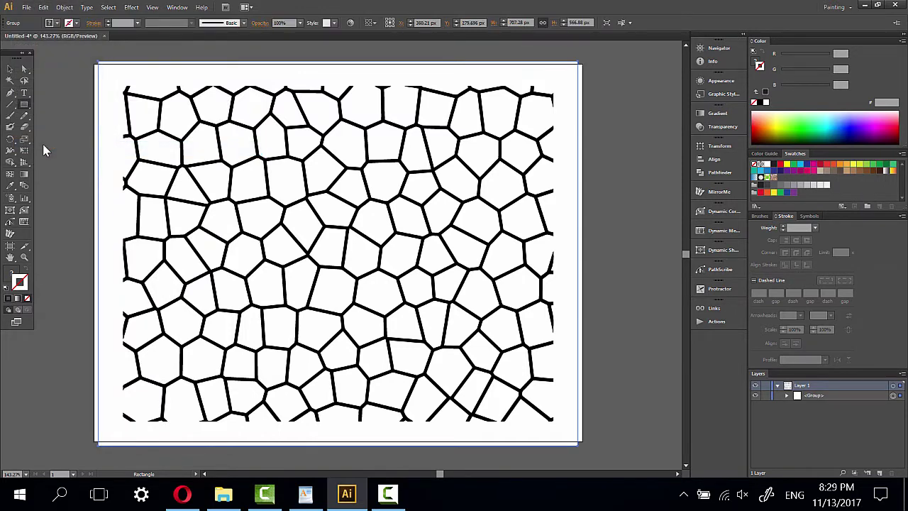
# - Find the background compound path in the Layers panel and lock it
pyautogui.click(787, 396)
pyautogui.click(797, 406)
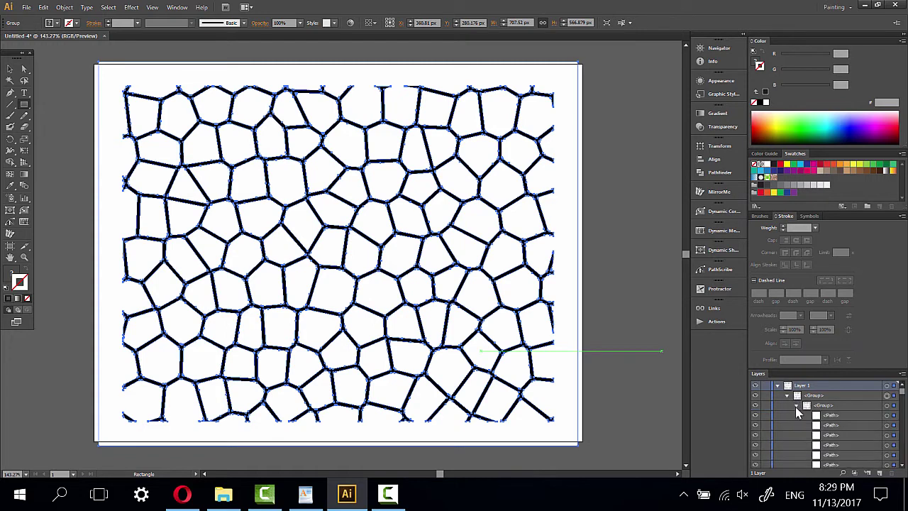
pyautogui.scroll(-3, 852, 424)
pyautogui.scroll(-3, 860, 424)
pyautogui.scroll(-3, 859, 423)
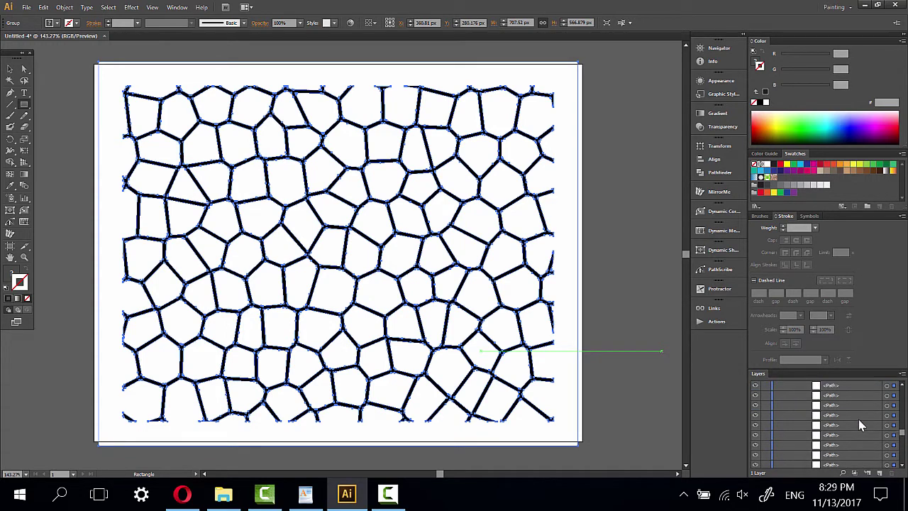
pyautogui.scroll(-3, 858, 419)
pyautogui.scroll(-2, 858, 419)
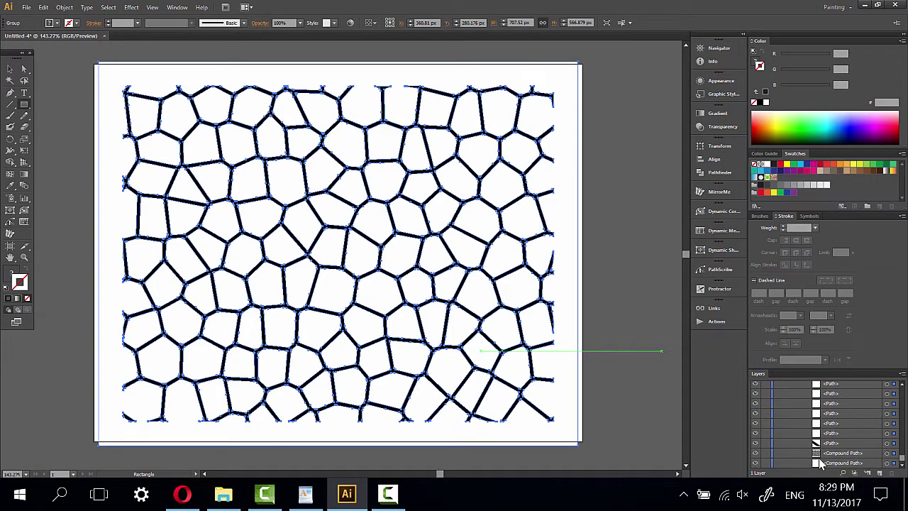
pyautogui.click(891, 454)
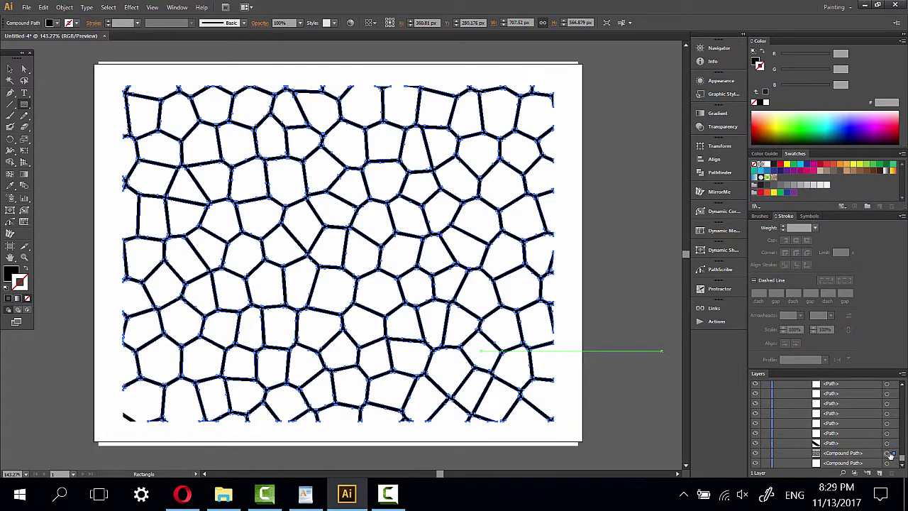
pyautogui.click(766, 454)
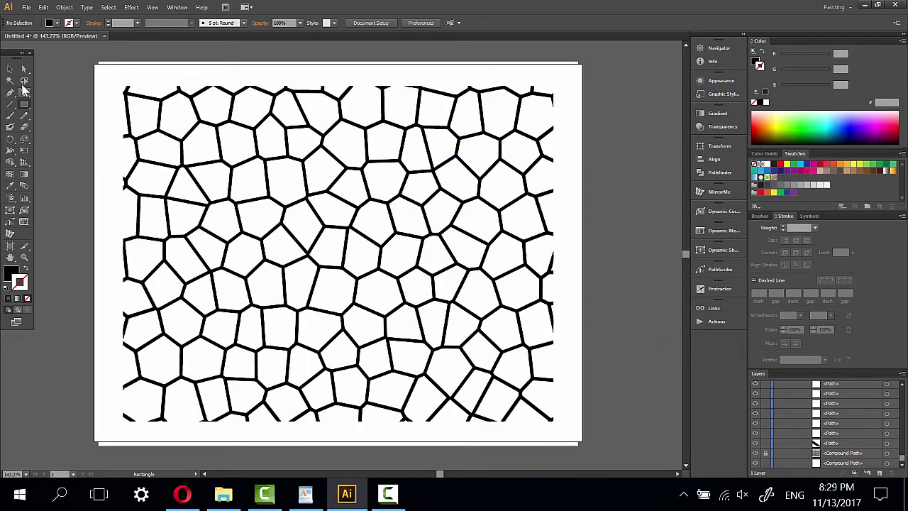
# - Select and clear all unlocked cell shapes, then undo the deletion
pyautogui.click(10, 69)
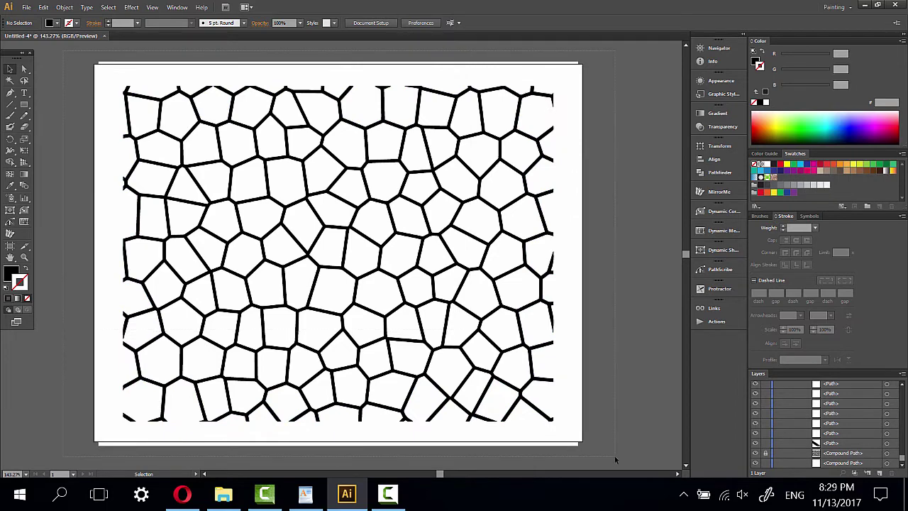
pyautogui.hotkey('ctrl', 'a')
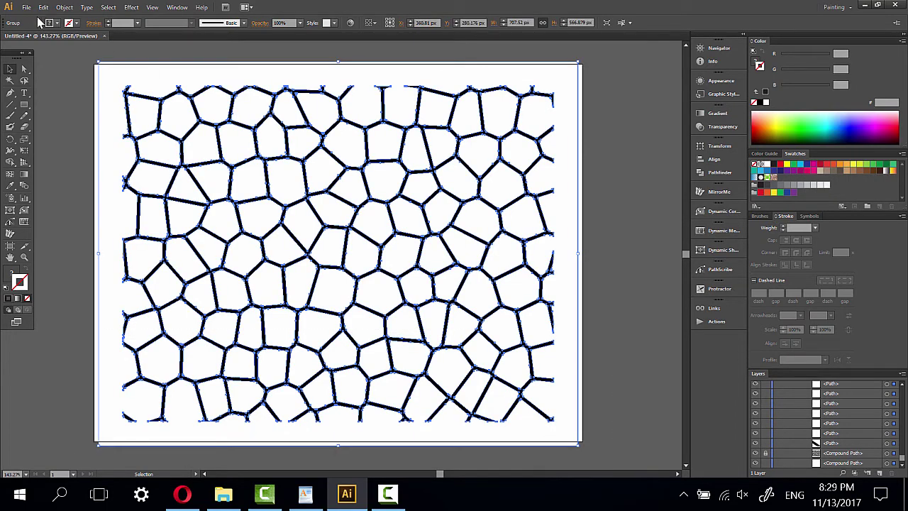
pyautogui.click(43, 7)
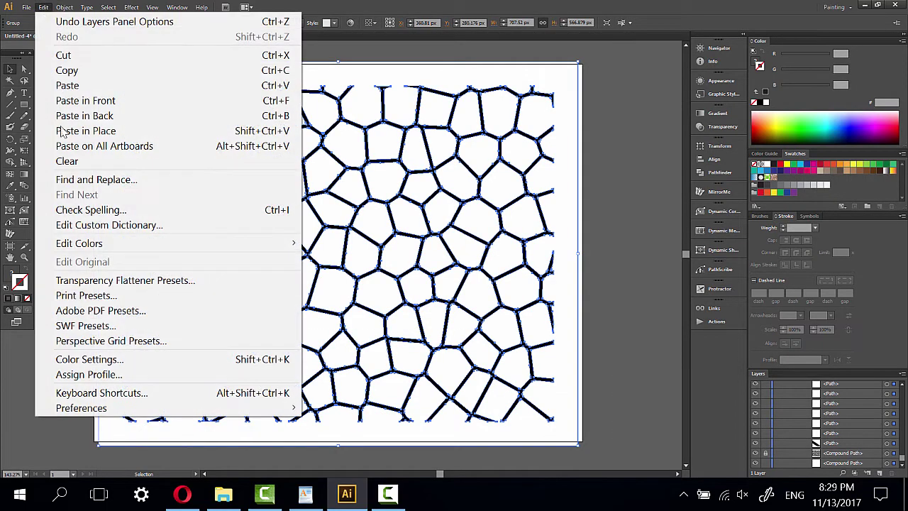
pyautogui.click(71, 162)
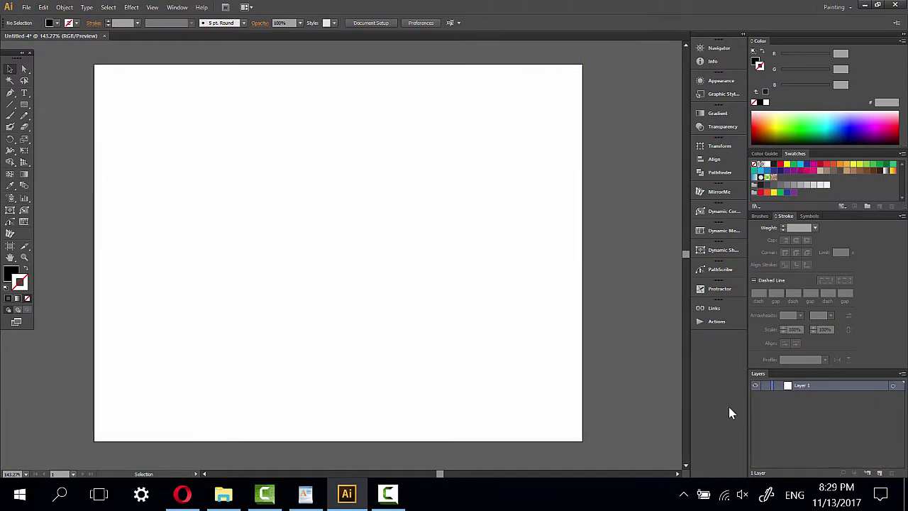
pyautogui.click(43, 7)
pyautogui.click(49, 20)
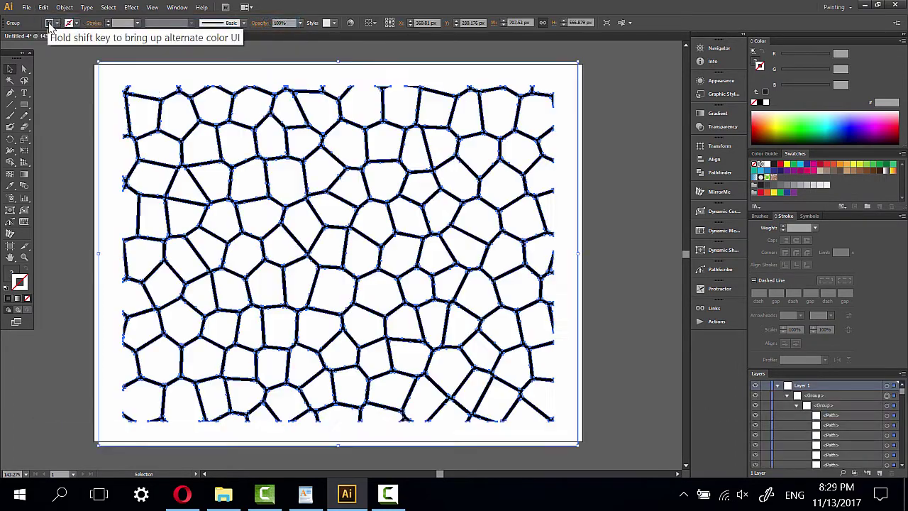
# - Delete the loose stray paths and select the single remaining compound path
pyautogui.click(23, 69)
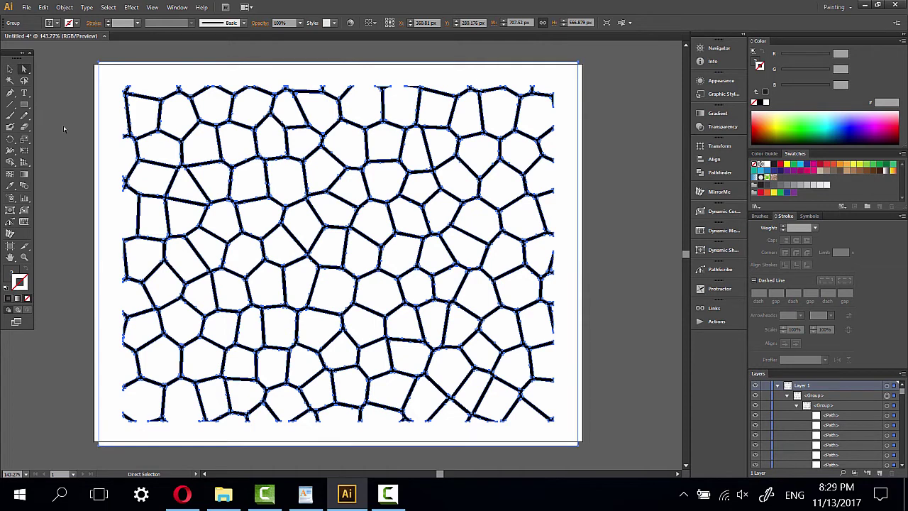
pyautogui.click(63, 126)
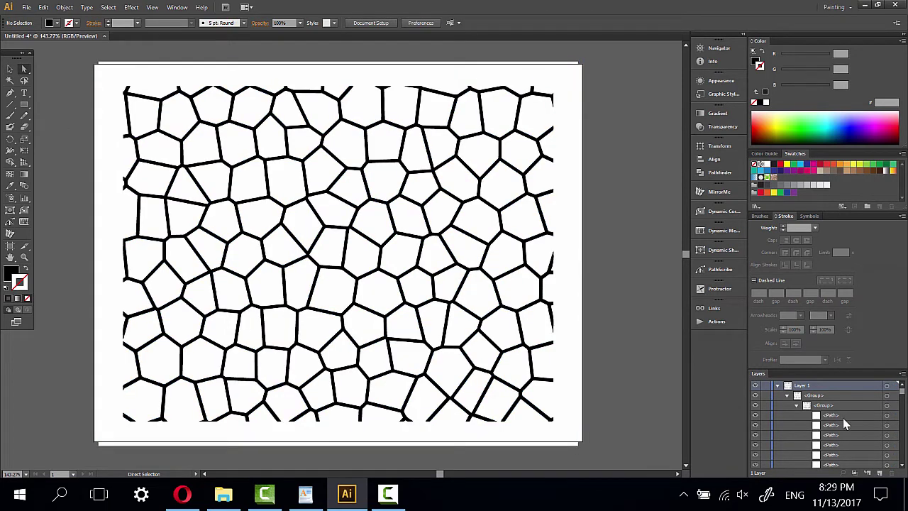
pyautogui.scroll(-3, 882, 423)
pyautogui.moveTo(903, 408); pyautogui.dragTo(903, 464)
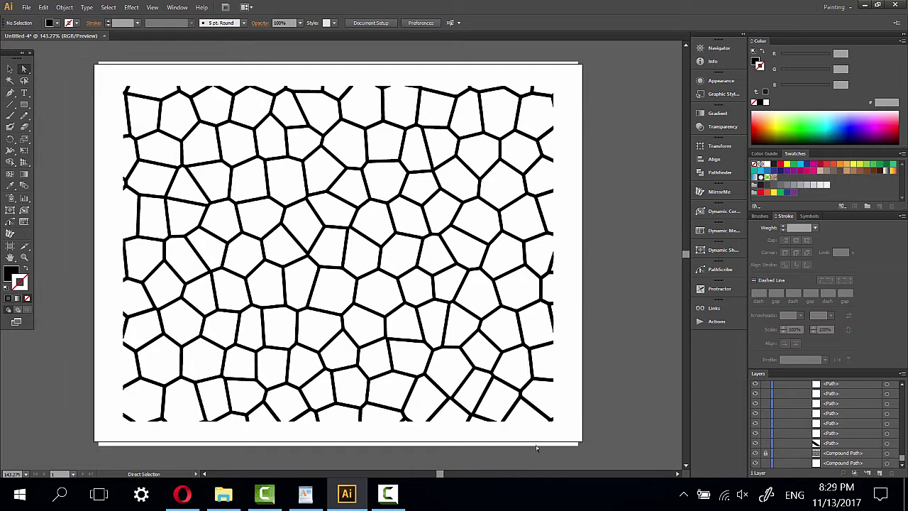
pyautogui.hotkey('ctrl', 'a')
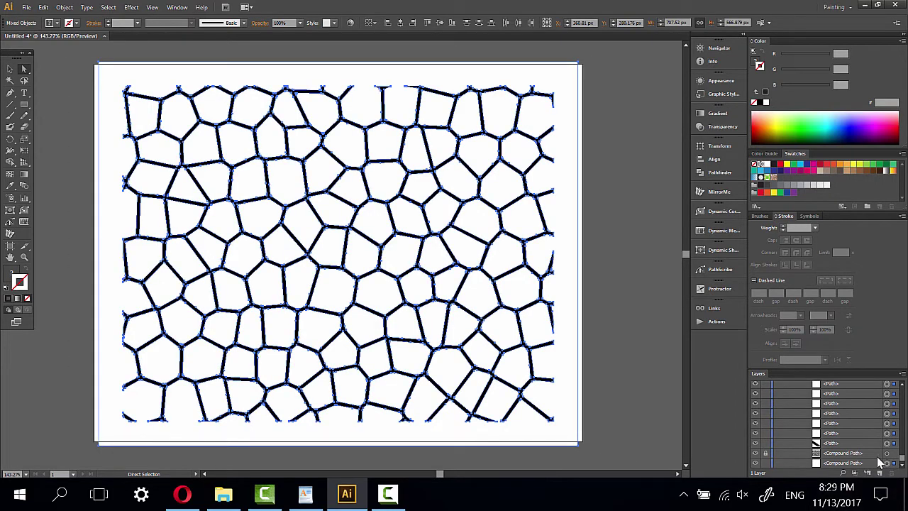
pyautogui.click(43, 7)
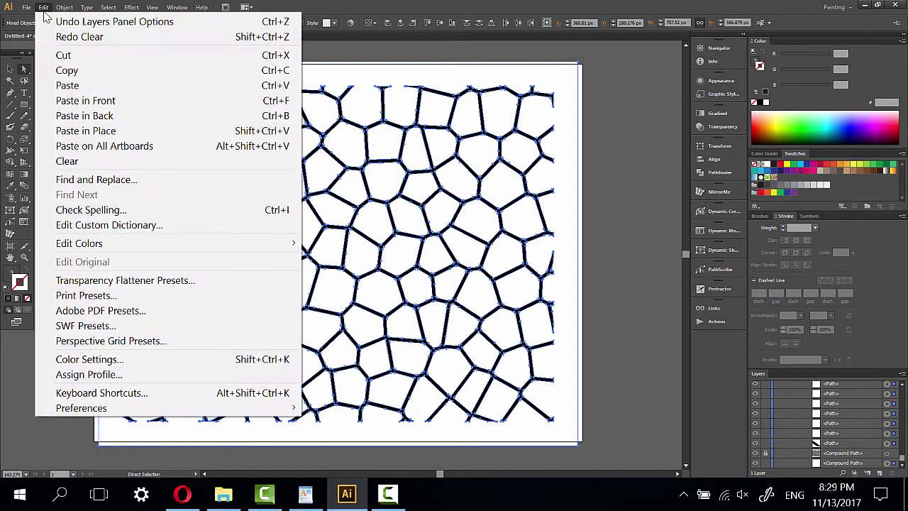
pyautogui.click(67, 162)
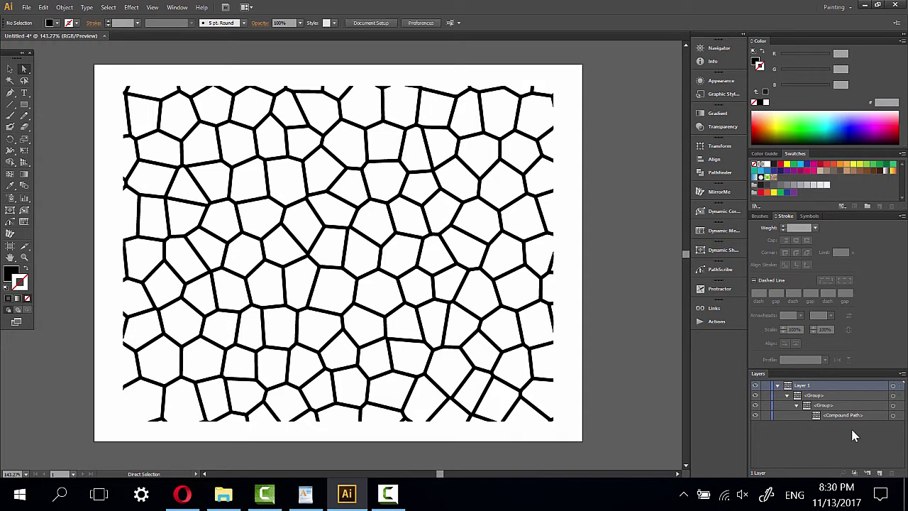
pyautogui.click(892, 416)
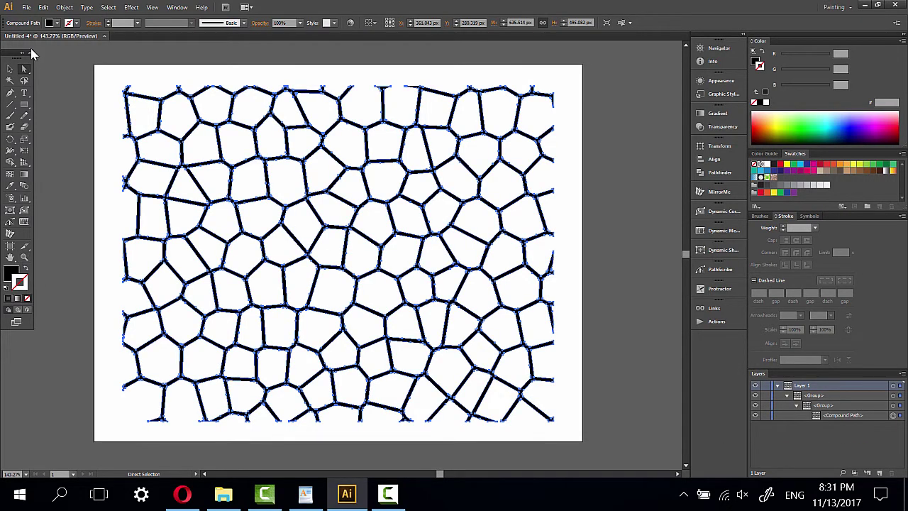
# - Simplify the compound path to straight lines with a 44° angle threshold
pyautogui.click(64, 7)
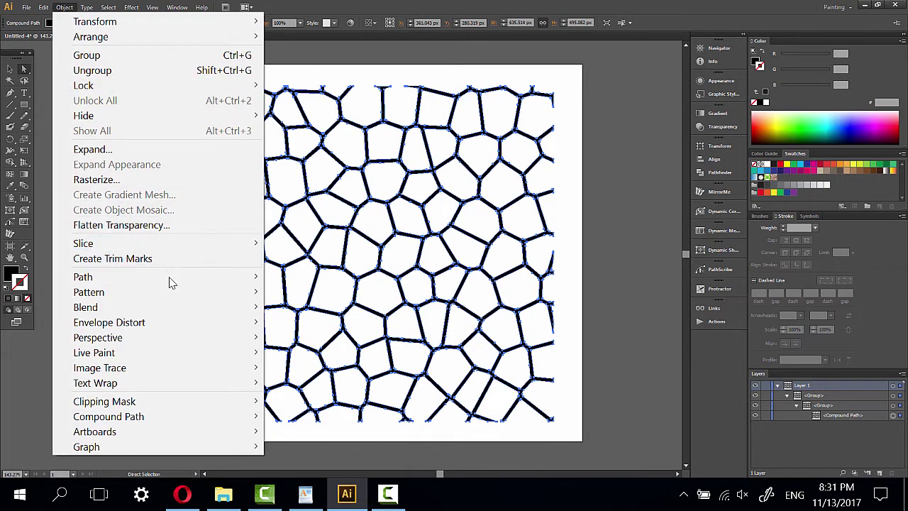
pyautogui.moveTo(83, 277)
pyautogui.click(302, 344)
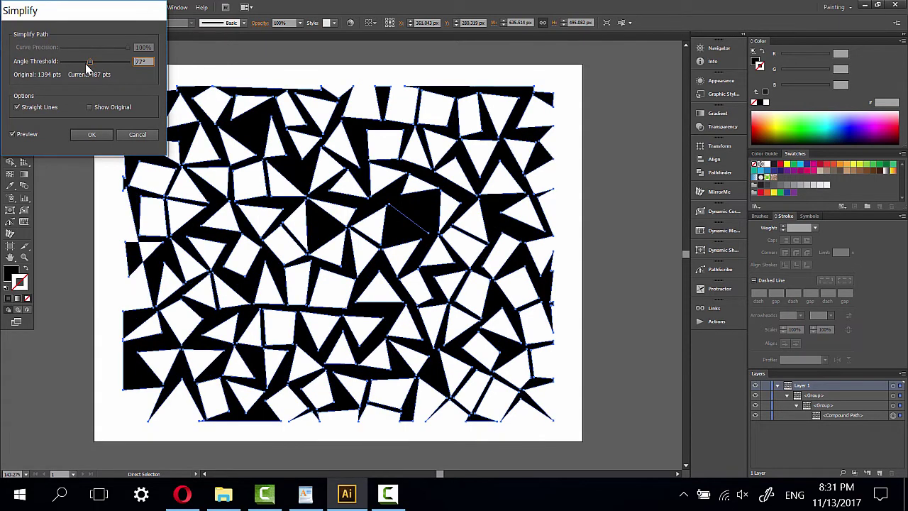
pyautogui.moveTo(90, 65); pyautogui.dragTo(68, 69)
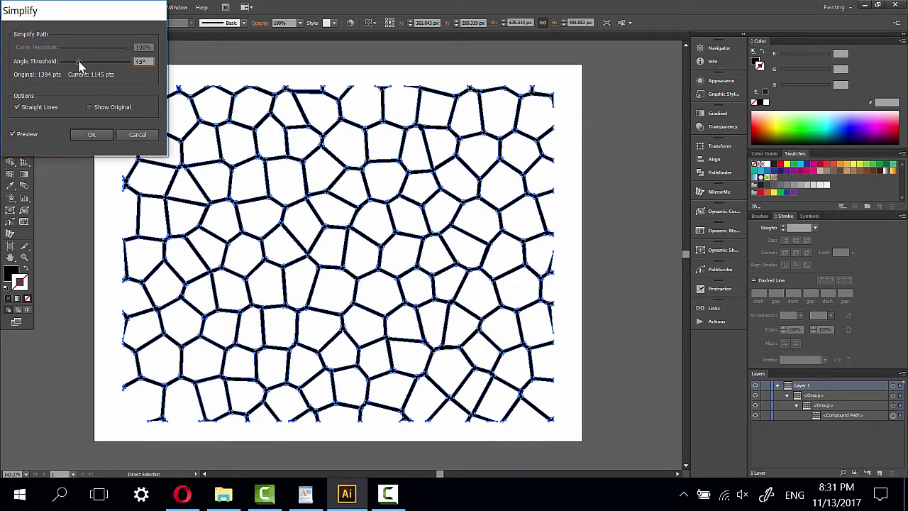
pyautogui.moveTo(80, 65); pyautogui.dragTo(78, 65)
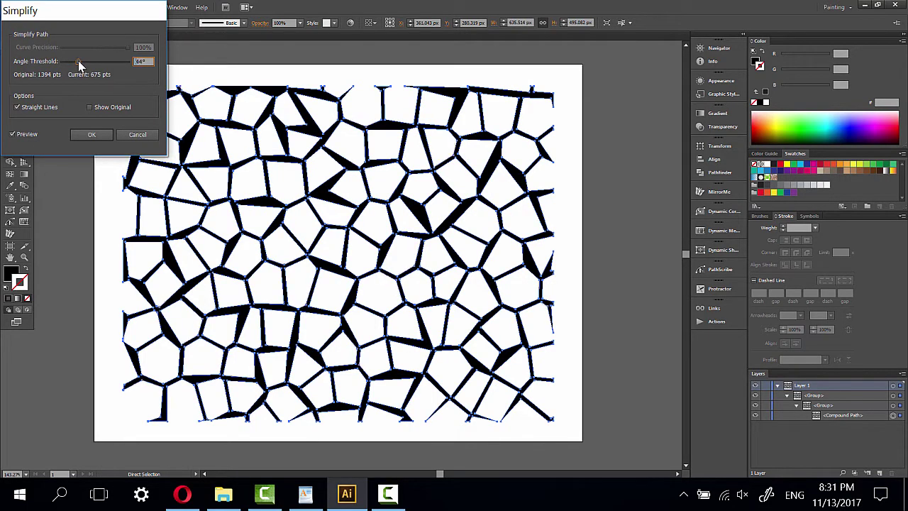
pyautogui.click(92, 134)
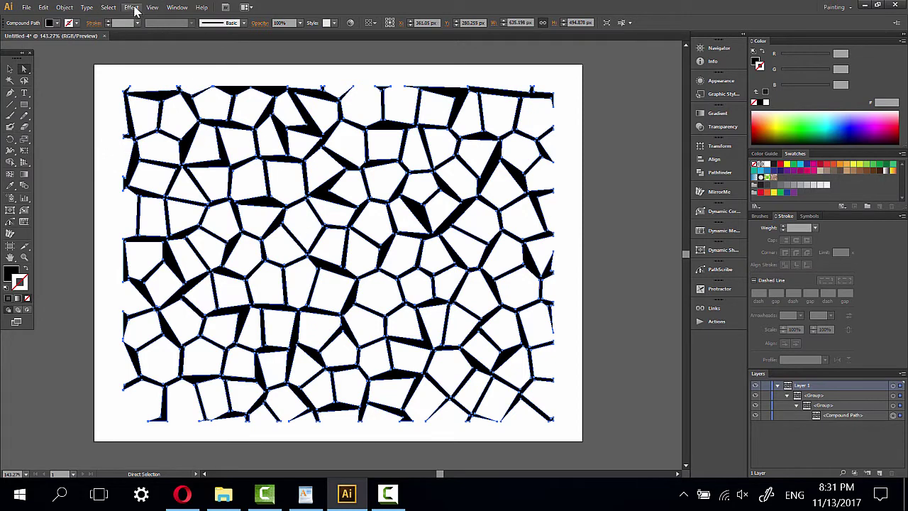
# - Apply 11 px Round Corners to the cells and expand the effect into paths
pyautogui.click(132, 7)
pyautogui.moveTo(156, 217)
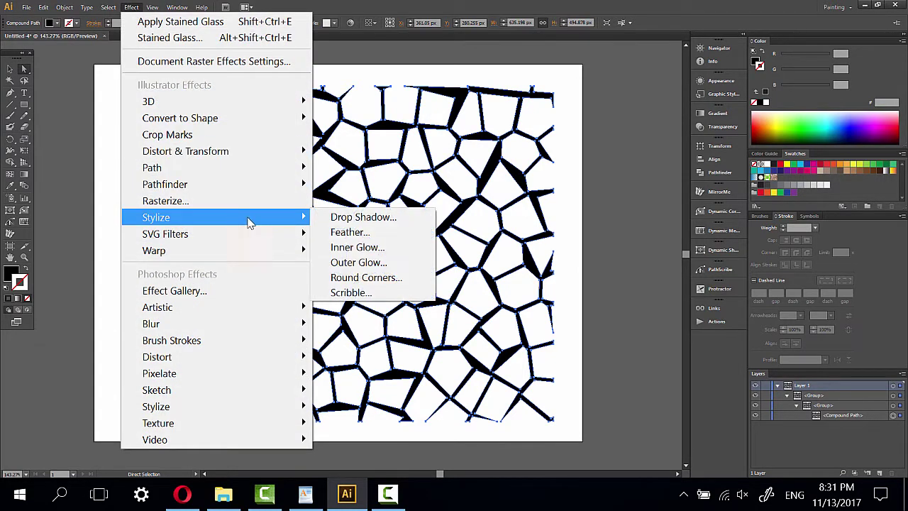
pyautogui.click(386, 278)
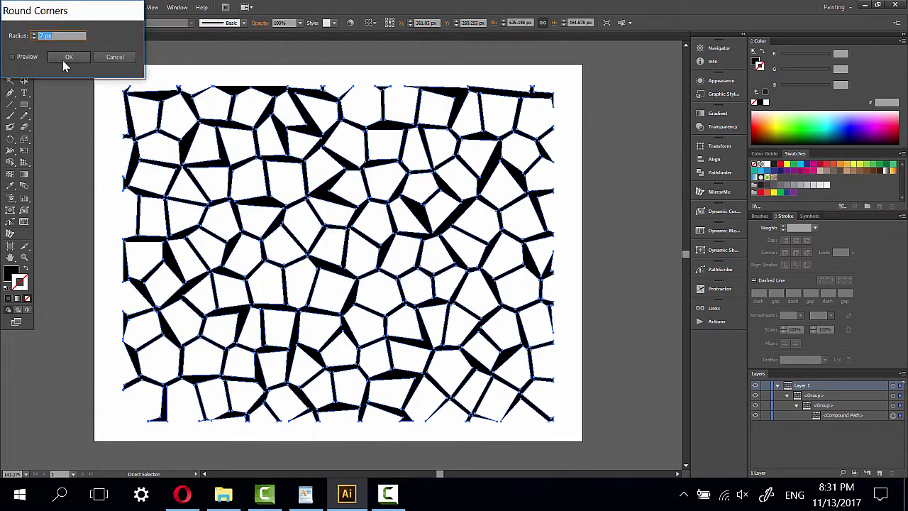
pyautogui.click(26, 56)
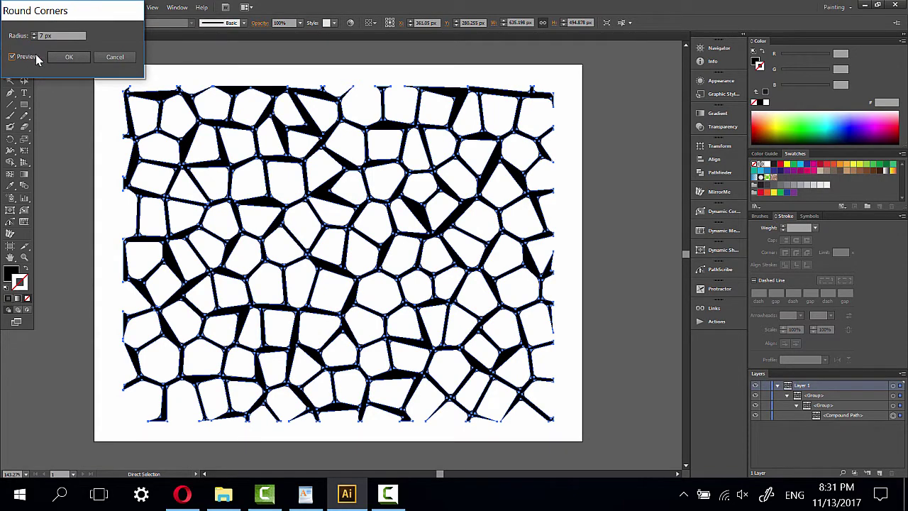
pyautogui.press('Down')
pyautogui.write('11')
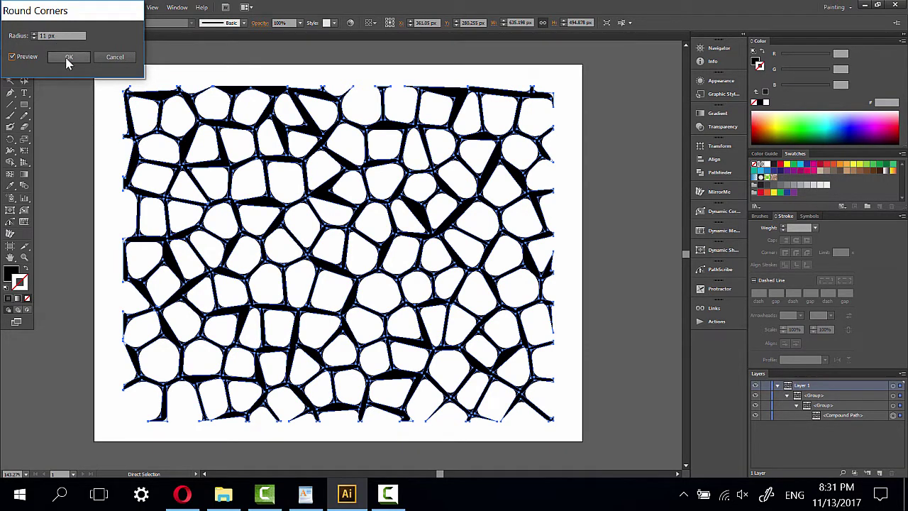
pyautogui.click(68, 58)
pyautogui.click(65, 8)
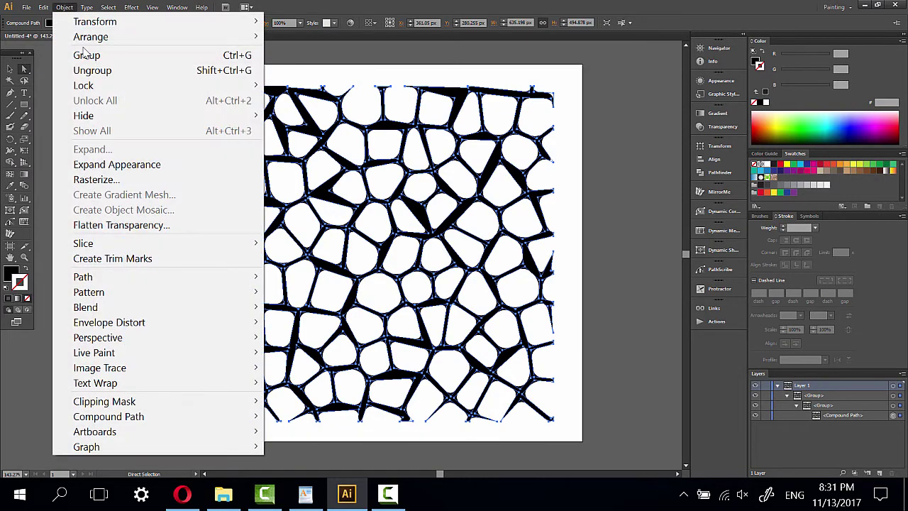
pyautogui.click(125, 164)
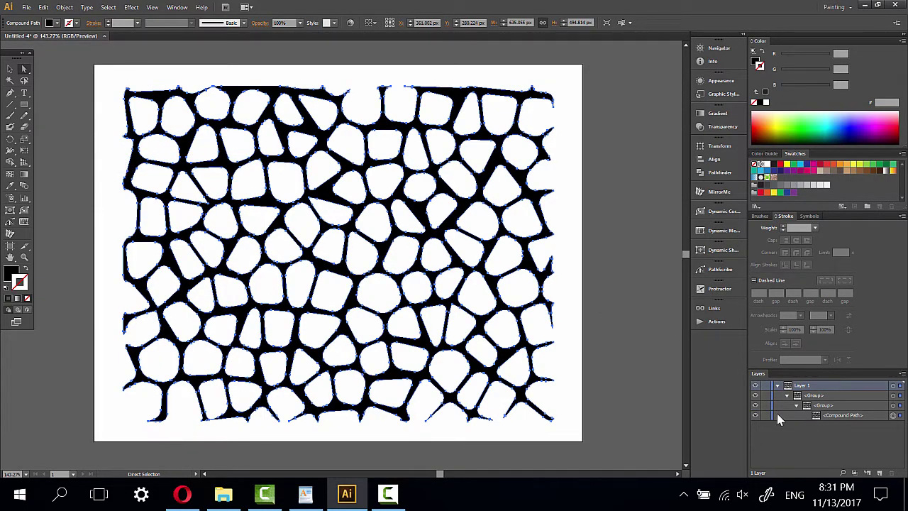
# - Draw a rectangle over the whole pattern, filled brown 726658 with no outline
pyautogui.click(24, 105)
pyautogui.moveTo(107, 73)
pyautogui.mouseDown()
pyautogui.moveTo(497, 434)
pyautogui.moveTo(574, 426)
pyautogui.mouseUp()
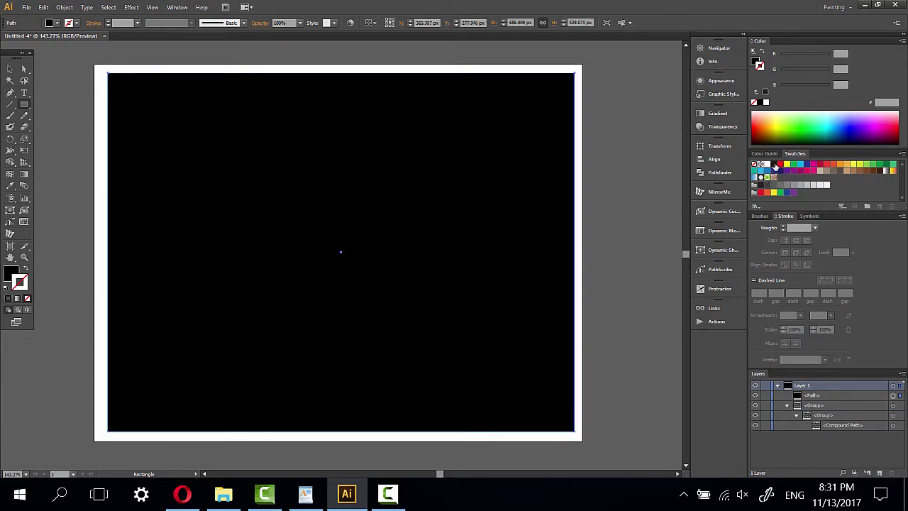
pyautogui.click(834, 173)
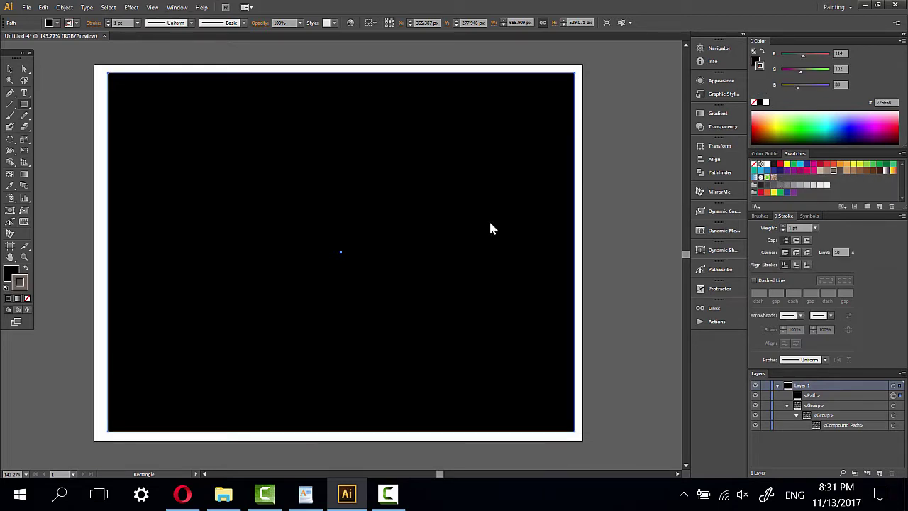
pyautogui.click(26, 269)
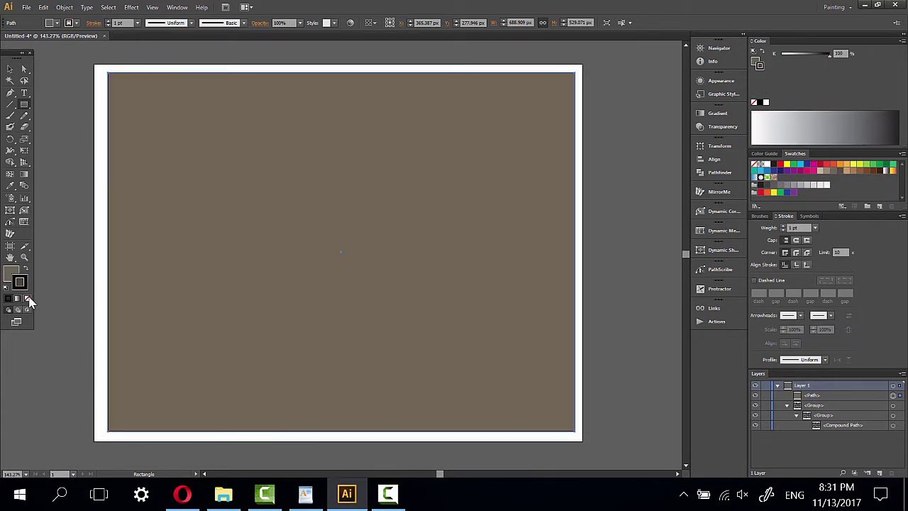
pyautogui.click(27, 298)
pyautogui.click(10, 278)
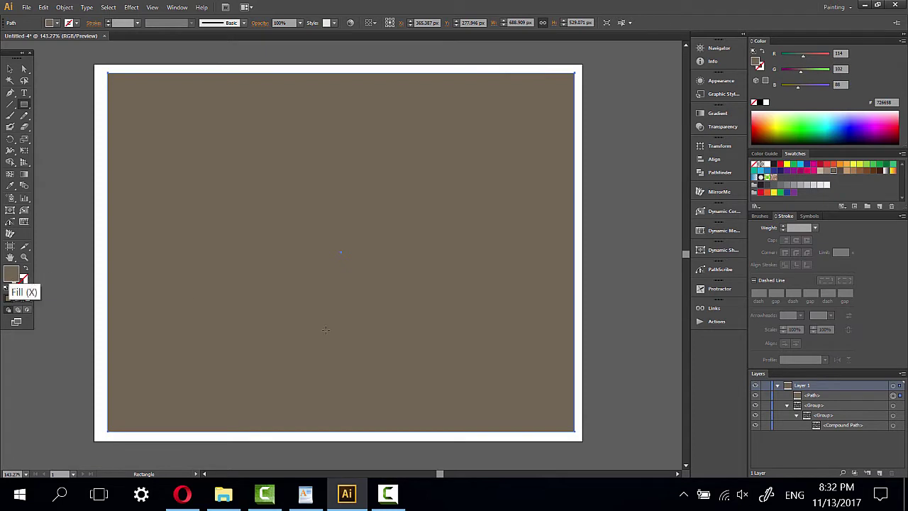
# - Send the brown rectangle to the back and draw a second rectangle over the pattern's inner area
pyautogui.rightClick(444, 259)
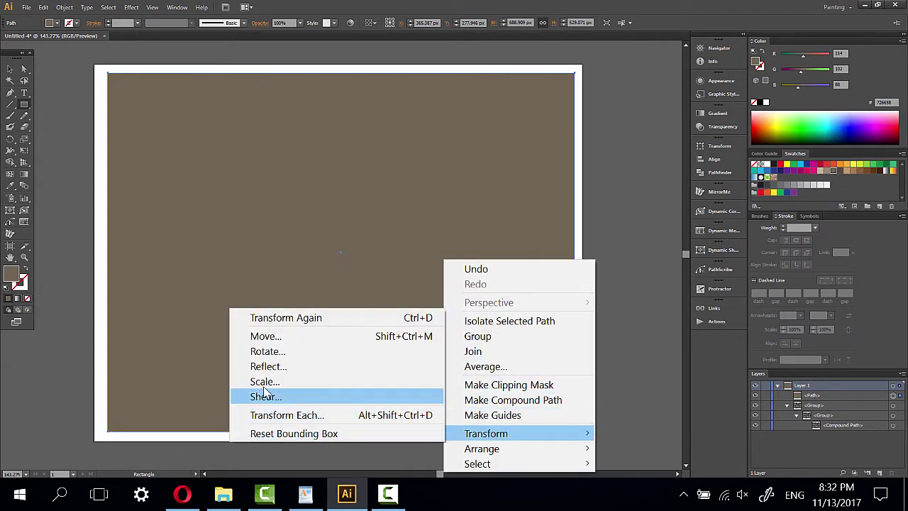
pyautogui.moveTo(482, 448)
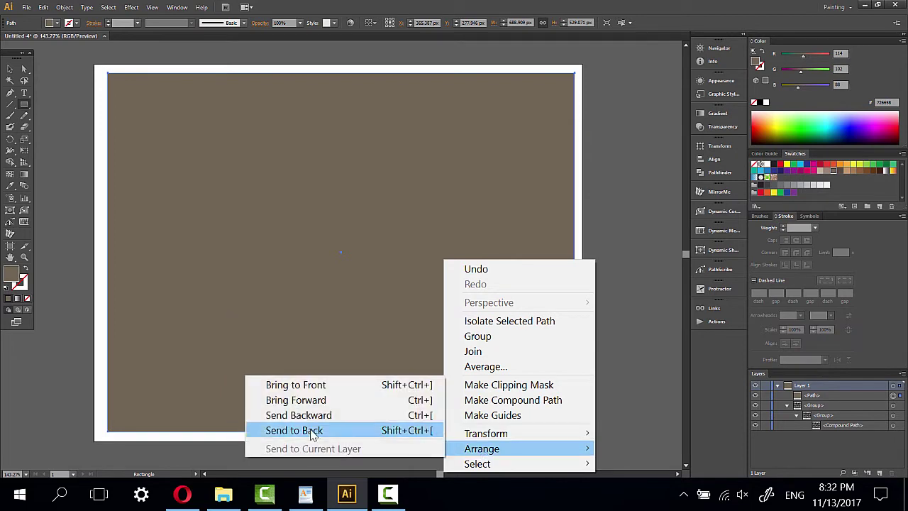
pyautogui.click(287, 430)
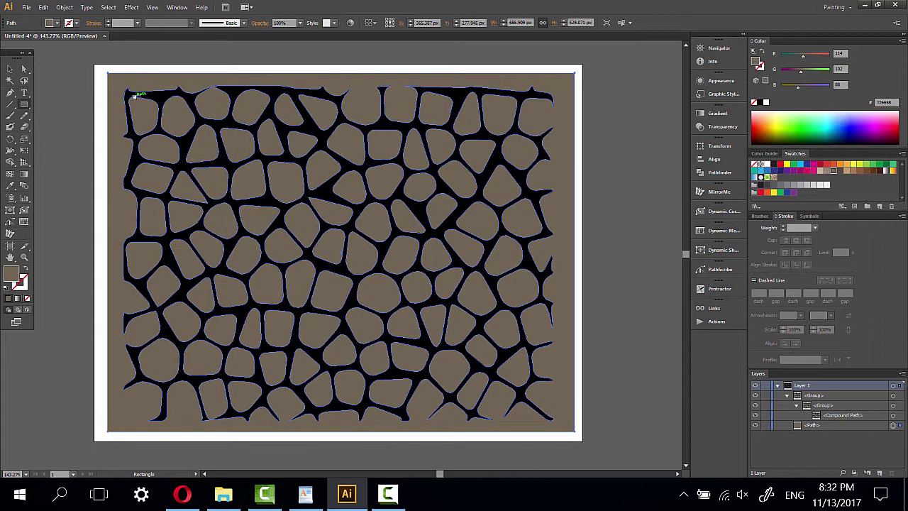
pyautogui.moveTo(132, 95)
pyautogui.mouseDown()
pyautogui.moveTo(444, 294)
pyautogui.moveTo(544, 410)
pyautogui.mouseUp()
# - Select all the artwork and apply Pathfinder Divide to trim the cells to the inner frame
pyautogui.click(10, 69)
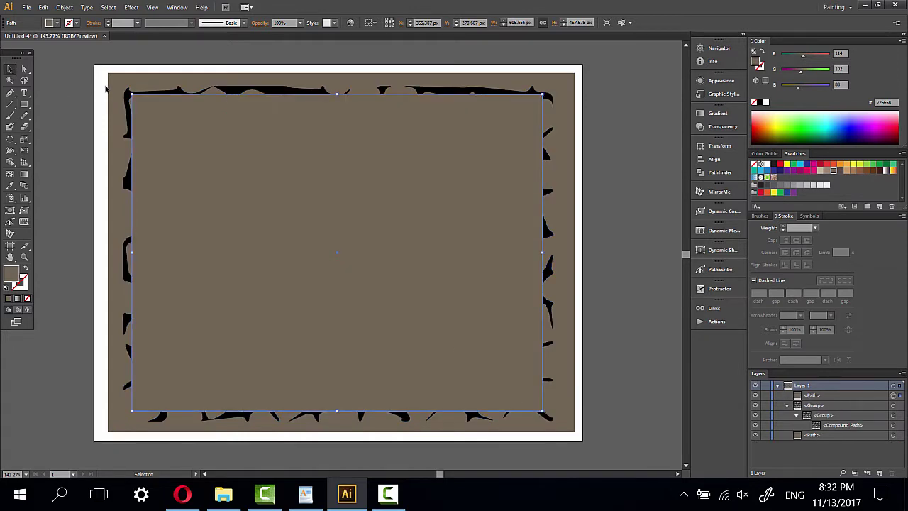
pyautogui.moveTo(77, 62); pyautogui.dragTo(543, 360)
pyautogui.moveTo(598, 483); pyautogui.dragTo(603, 448)
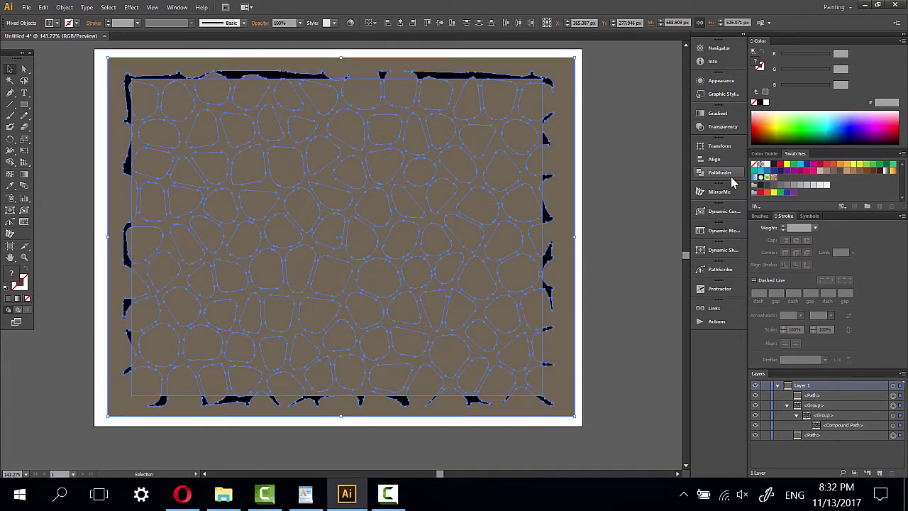
pyautogui.click(720, 172)
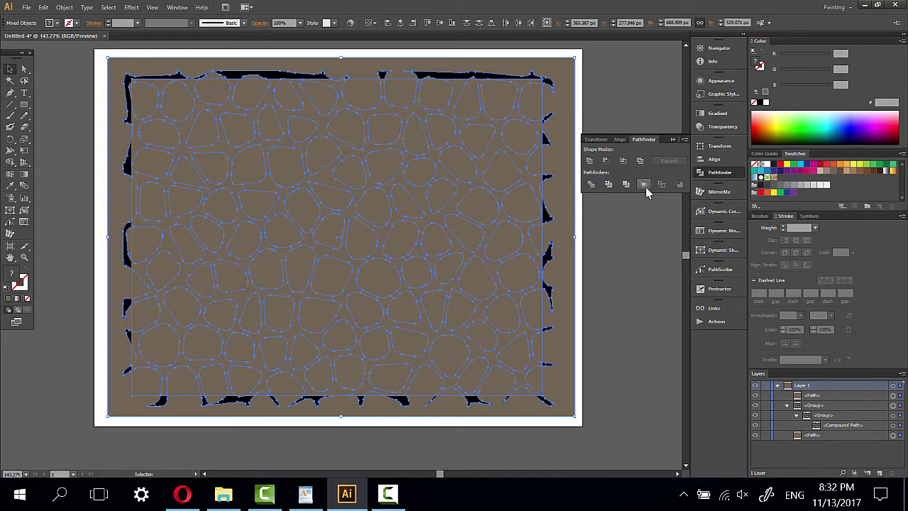
pyautogui.click(646, 186)
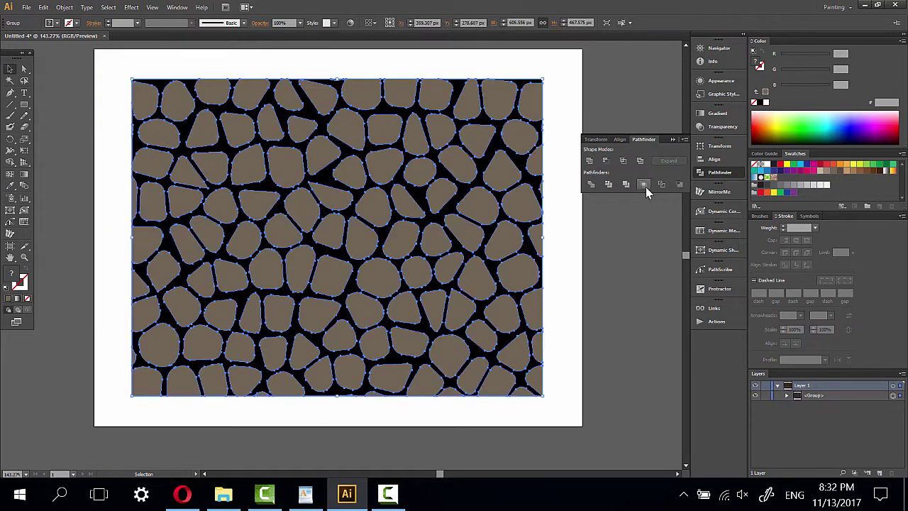
pyautogui.click(23, 69)
# - Recolour the black gaps between the stones light pinkish brown 9B8579, then select the whole group
pyautogui.click(45, 125)
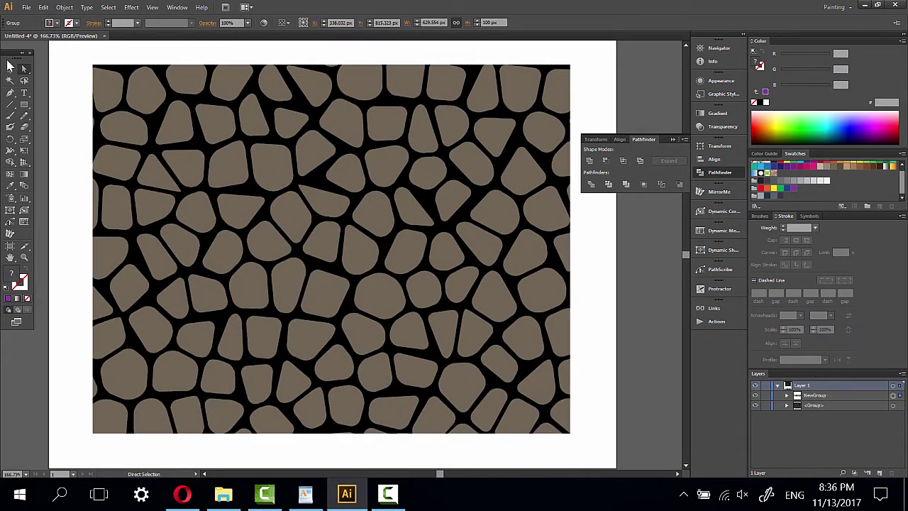
pyautogui.click(202, 151)
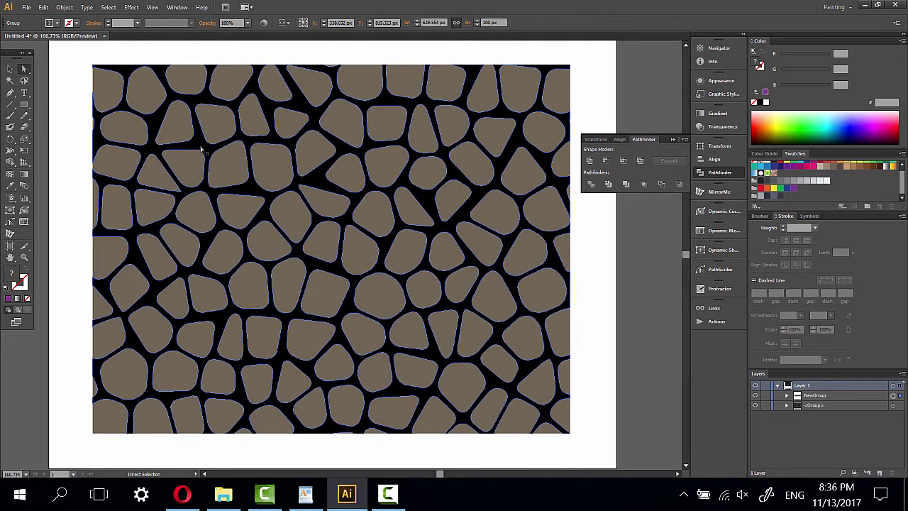
pyautogui.click(200, 145)
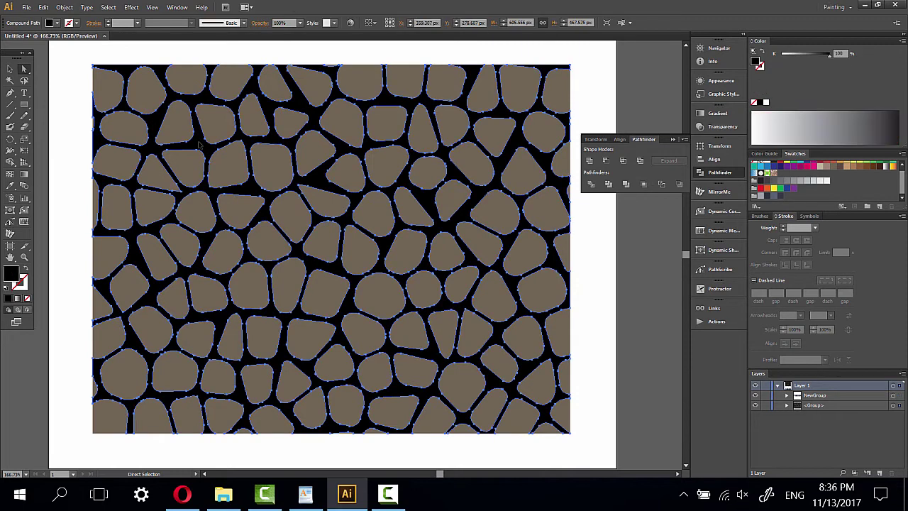
pyautogui.click(826, 167)
pyautogui.click(583, 67)
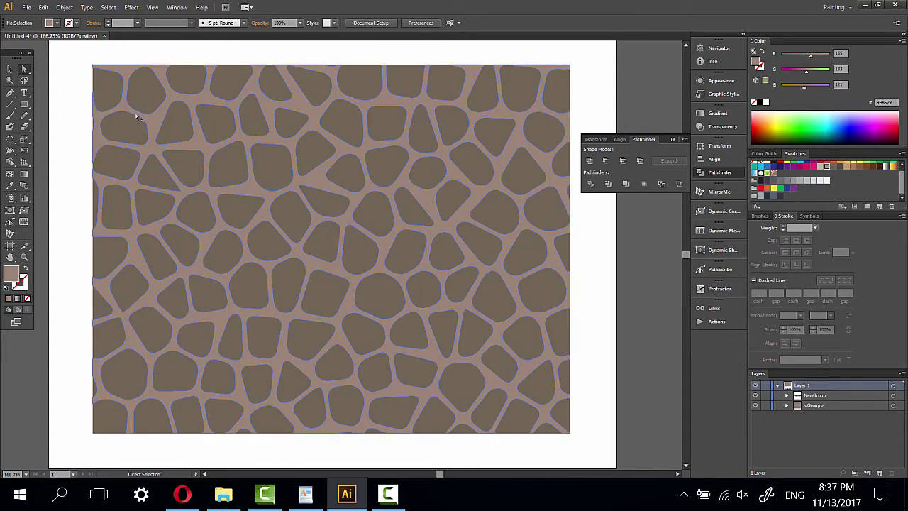
pyautogui.press('v')
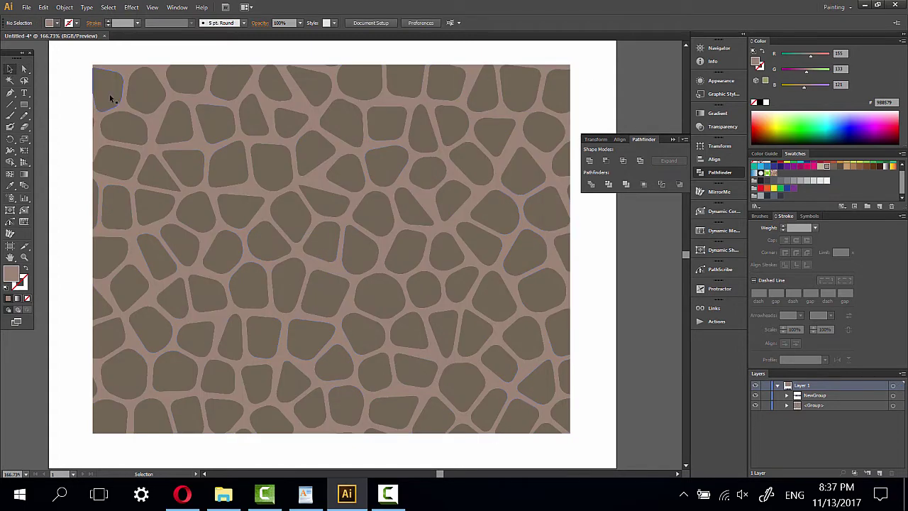
pyautogui.click(111, 100)
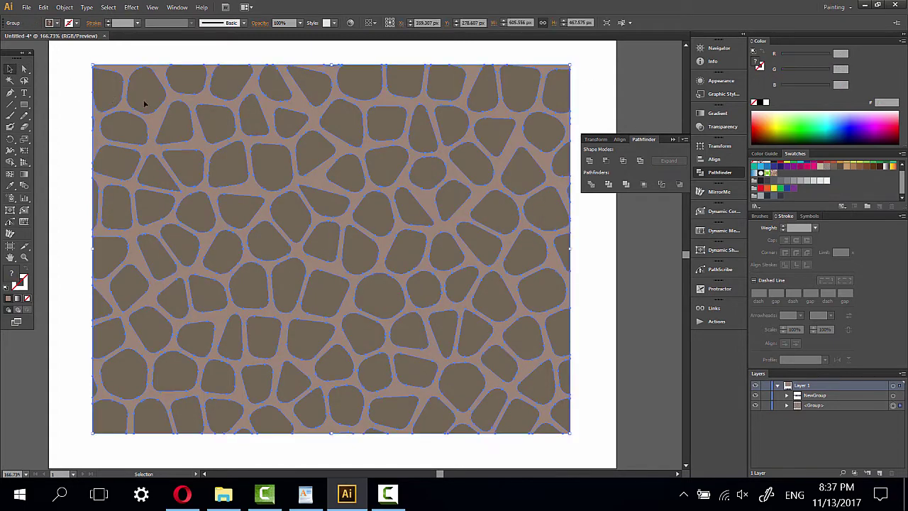
# - Lock the gap compound path, then group all the cell paths into their own group
pyautogui.click(787, 405)
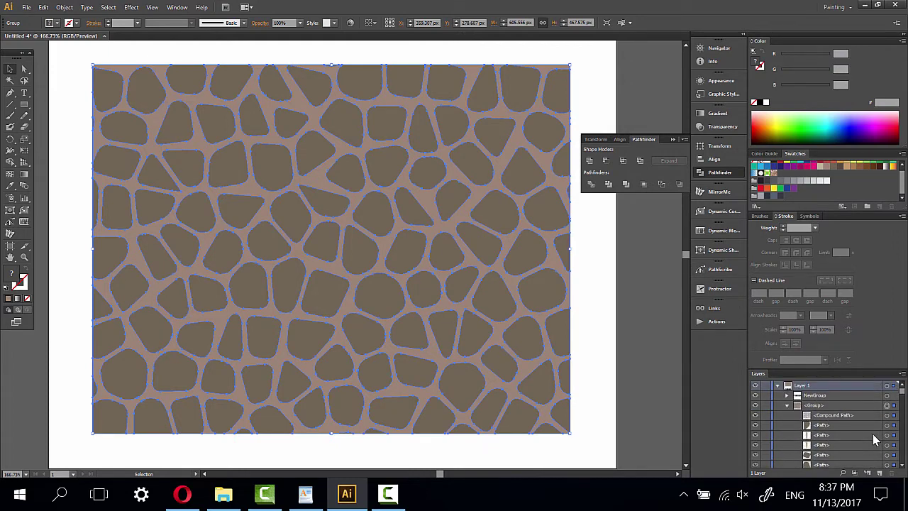
pyautogui.click(886, 416)
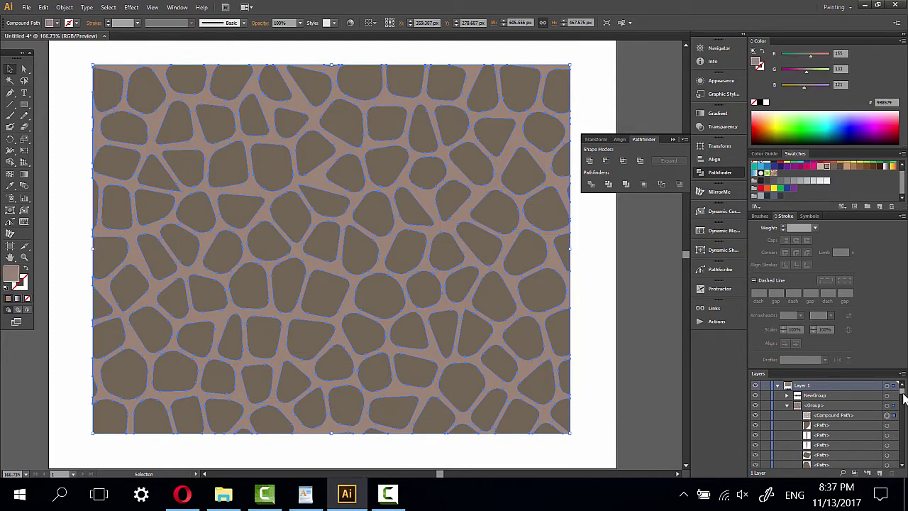
pyautogui.click(888, 406)
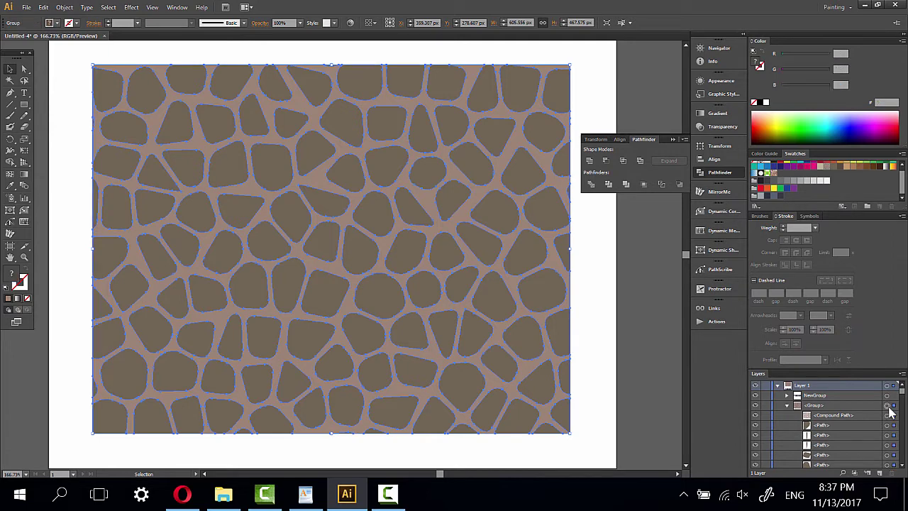
pyautogui.click(765, 416)
pyautogui.rightClick(332, 247)
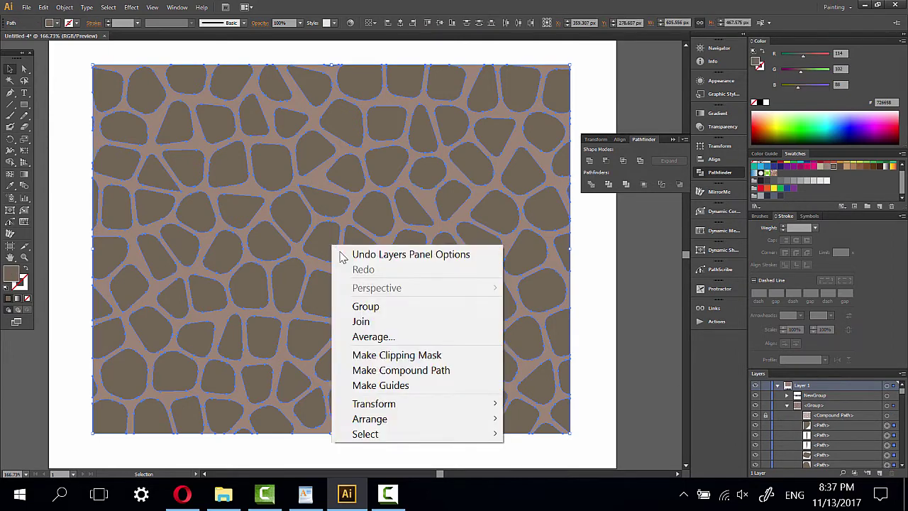
pyautogui.click(369, 304)
pyautogui.click(765, 415)
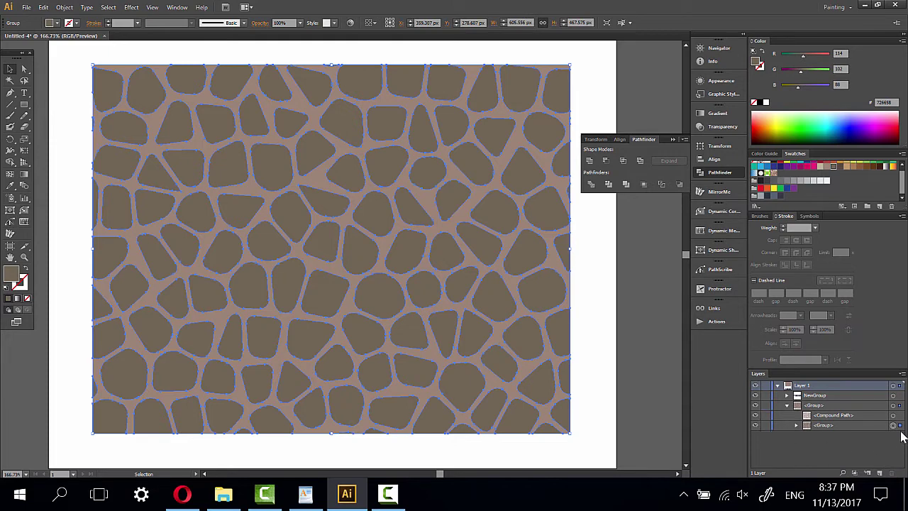
pyautogui.click(22, 283)
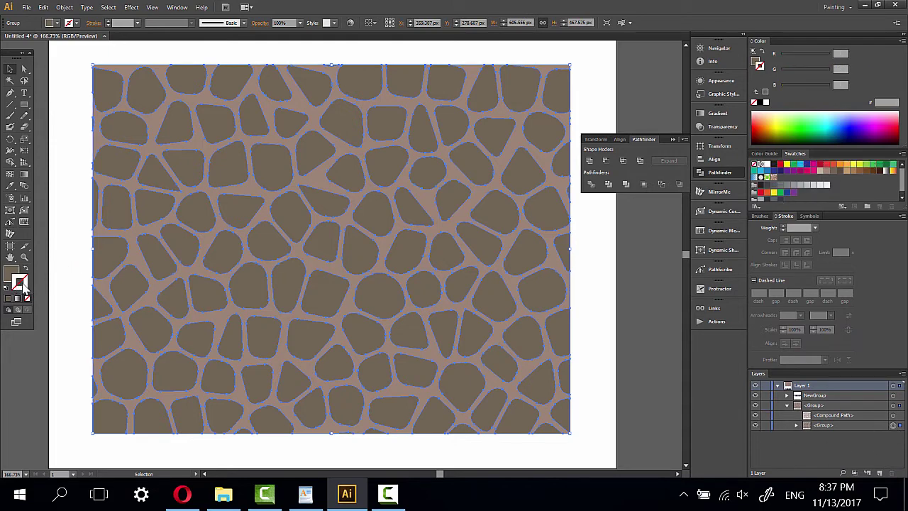
# - Give every cell a black 2 pt stroke aligned to the inside
pyautogui.click(762, 103)
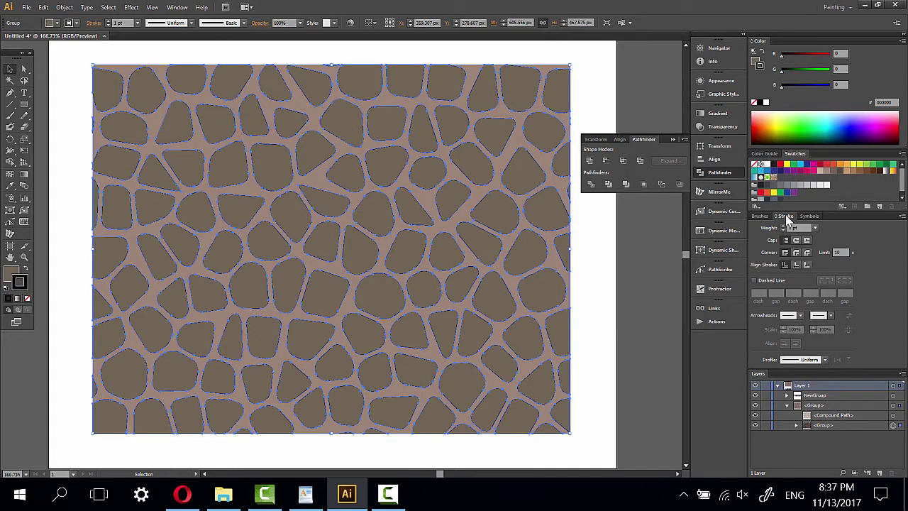
pyautogui.click(796, 265)
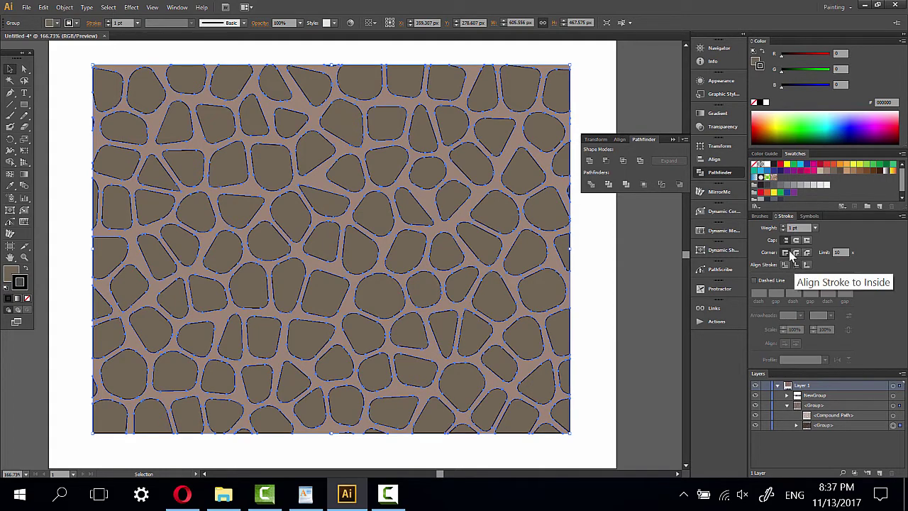
pyautogui.scroll(2, 798, 228)
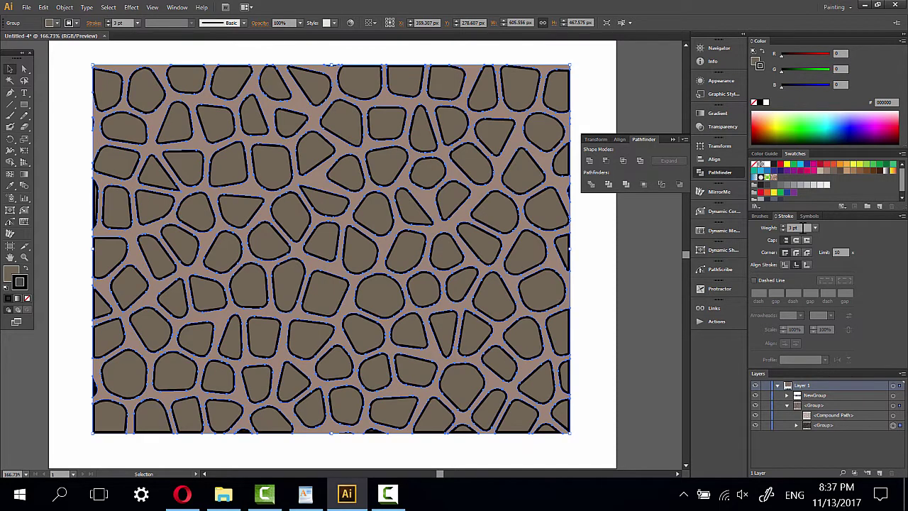
pyautogui.scroll(-1, 807, 228)
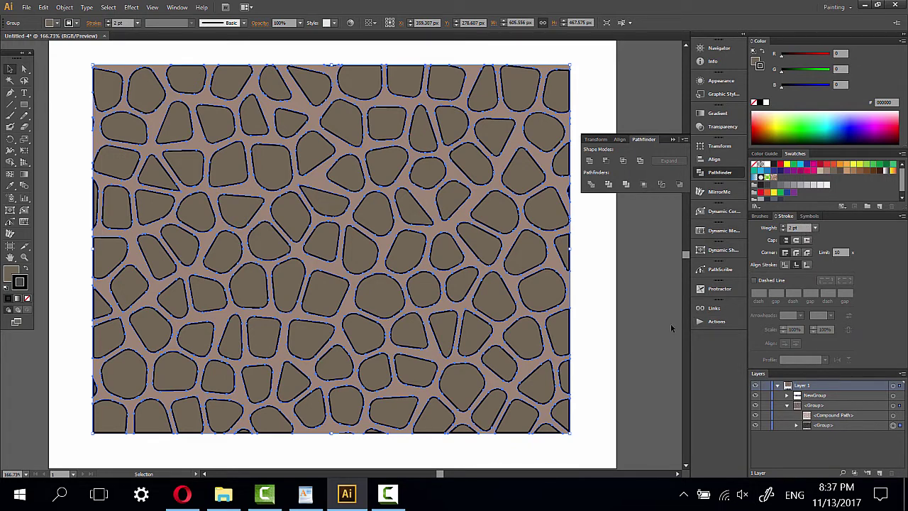
# - Expand the cell outlines into filled shapes with Expand Appearance, then deselect
pyautogui.click(70, 9)
pyautogui.click(107, 164)
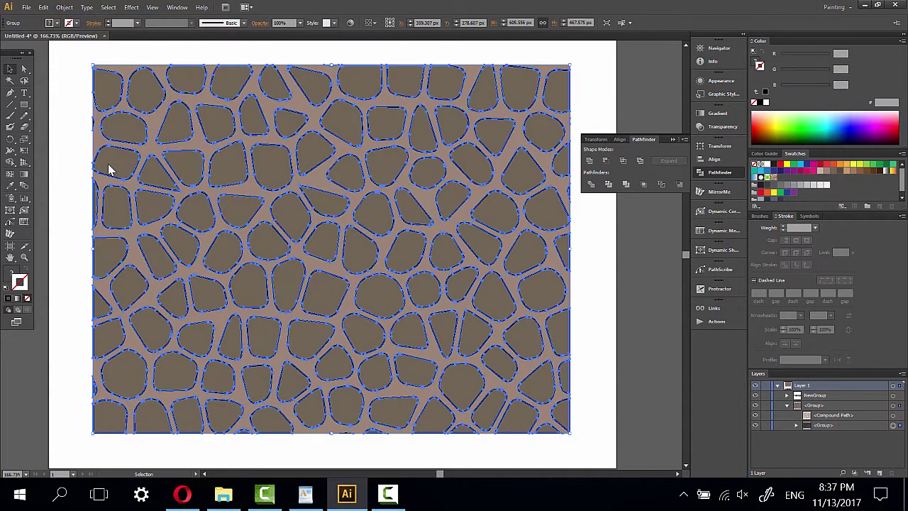
pyautogui.click(598, 299)
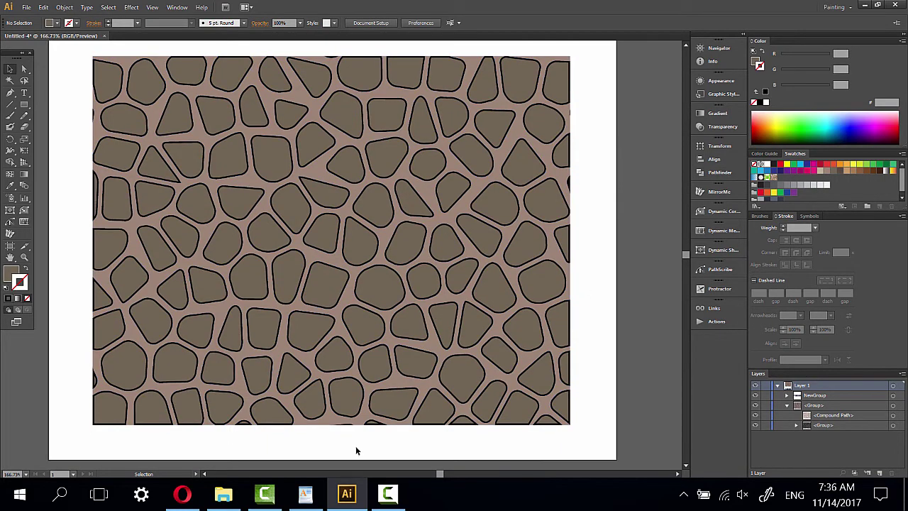
# - Move the four swatches, R158 G165 B170 to R53 G57 B69, up under the pattern
pyautogui.moveTo(339, 440)
pyautogui.mouseDown()
pyautogui.moveTo(381, 199)
pyautogui.moveTo(372, 153)
pyautogui.mouseUp()
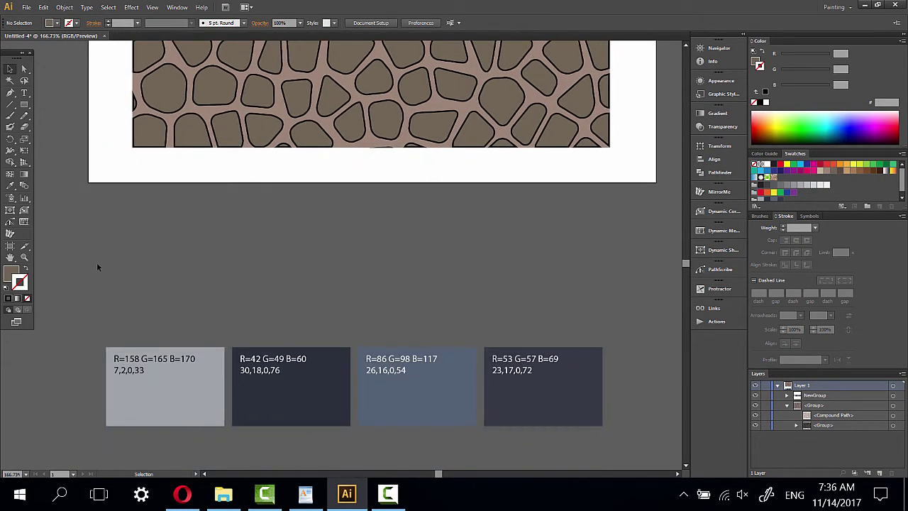
pyautogui.moveTo(91, 263)
pyautogui.mouseDown()
pyautogui.moveTo(588, 437)
pyautogui.moveTo(554, 248)
pyautogui.moveTo(564, 205)
pyautogui.mouseUp()
pyautogui.moveTo(539, 116)
pyautogui.mouseDown()
pyautogui.moveTo(573, 222)
pyautogui.moveTo(521, 263)
pyautogui.moveTo(525, 290)
pyautogui.mouseUp()
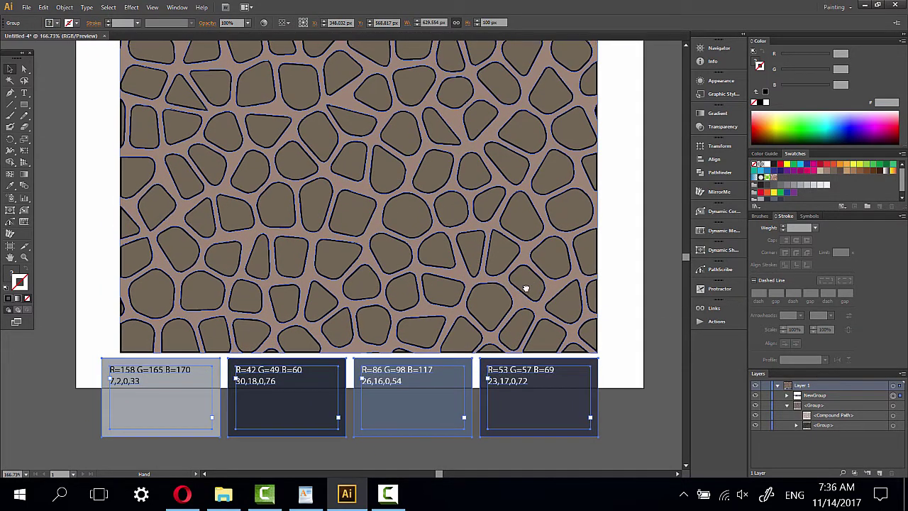
pyautogui.click(635, 291)
pyautogui.scroll(2, 635, 292)
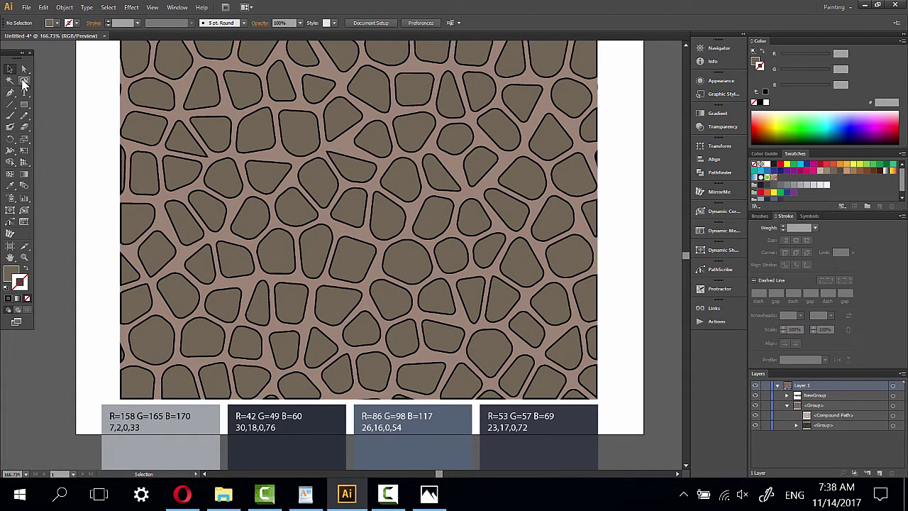
# - Fill the gap shape between the cells with the R86 G98 B117 swatch colour
pyautogui.click(24, 69)
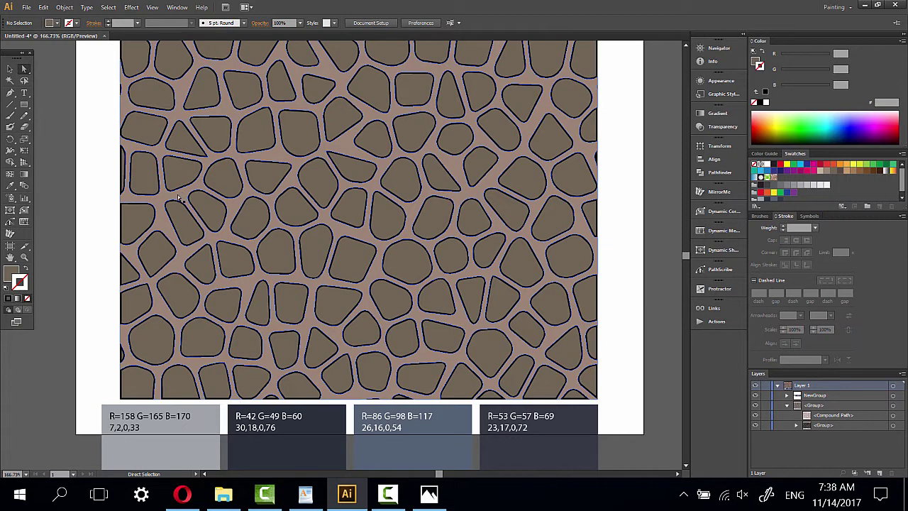
pyautogui.click(179, 198)
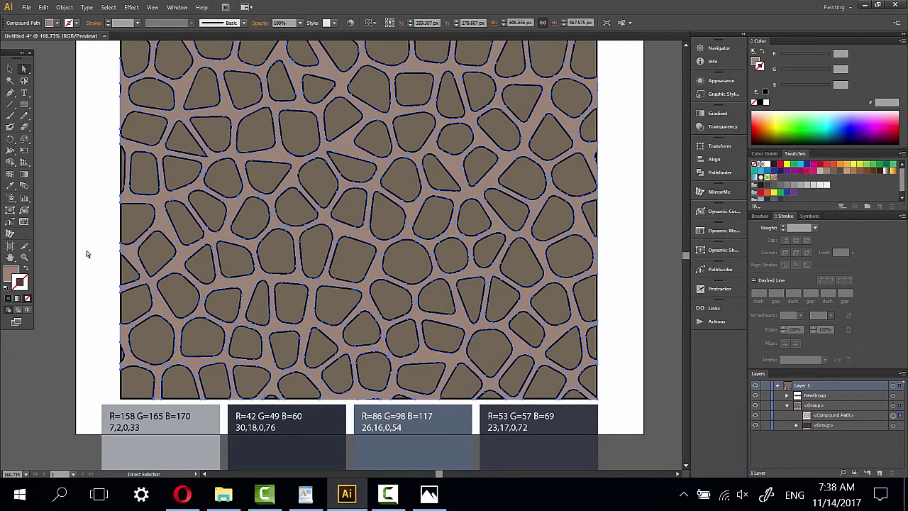
pyautogui.click(10, 274)
pyautogui.click(10, 185)
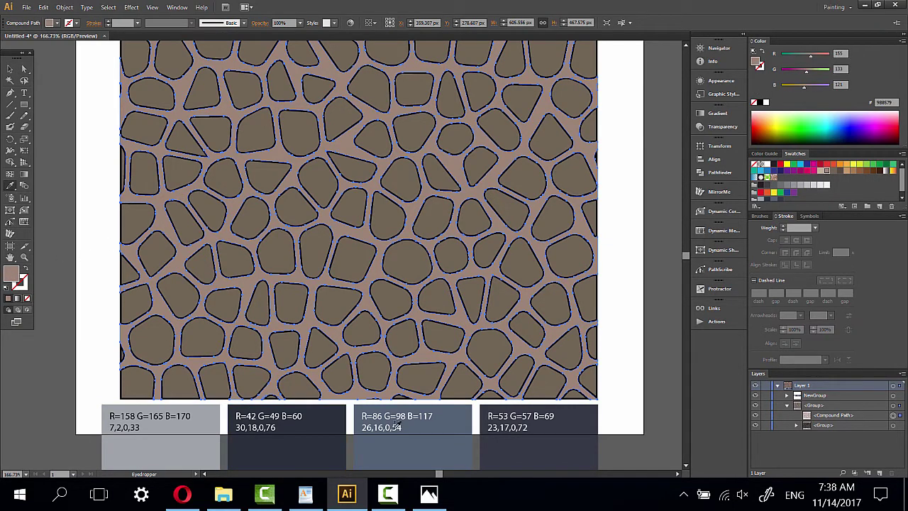
pyautogui.click(447, 436)
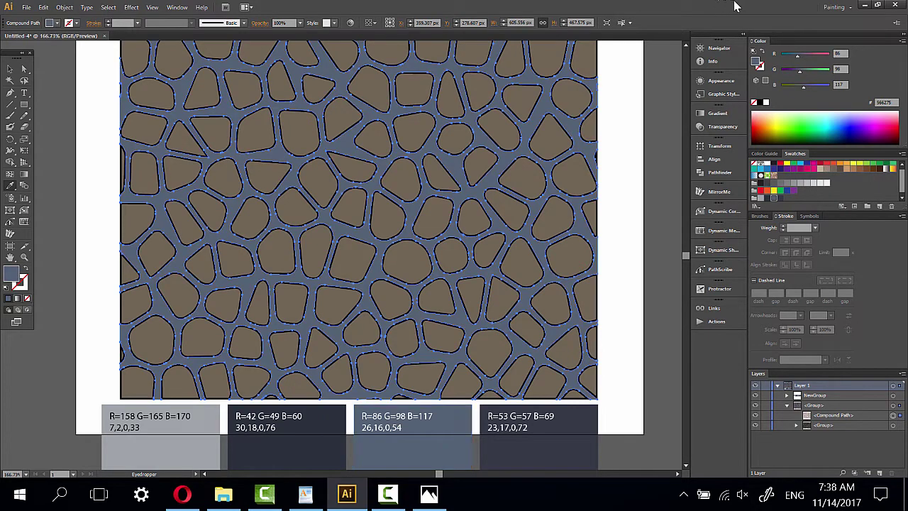
# - Switch the Color panel to HSB and raise the gap colour's brightness to 50%
pyautogui.click(903, 41)
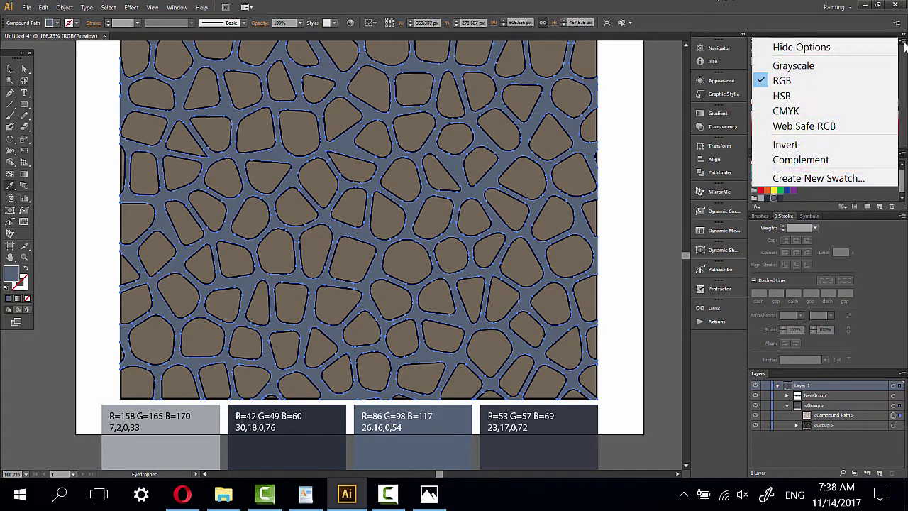
pyautogui.click(793, 100)
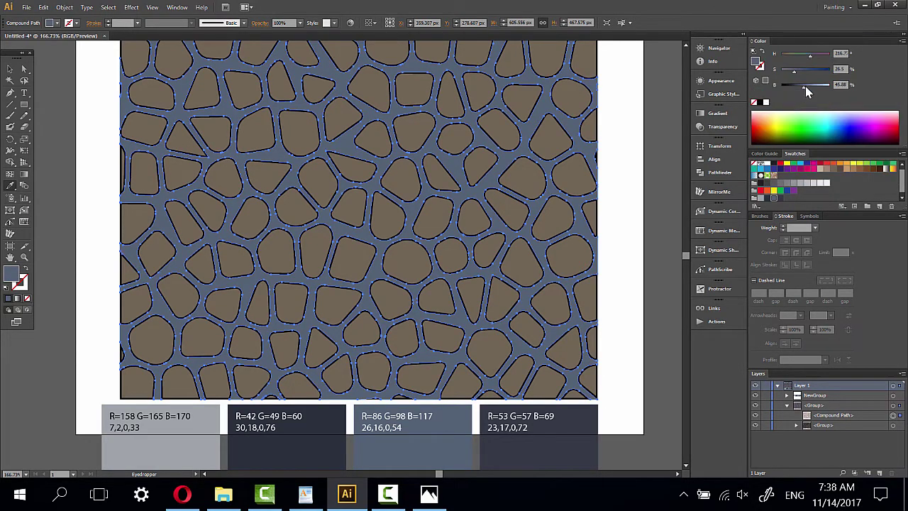
pyautogui.moveTo(809, 90); pyautogui.dragTo(811, 90)
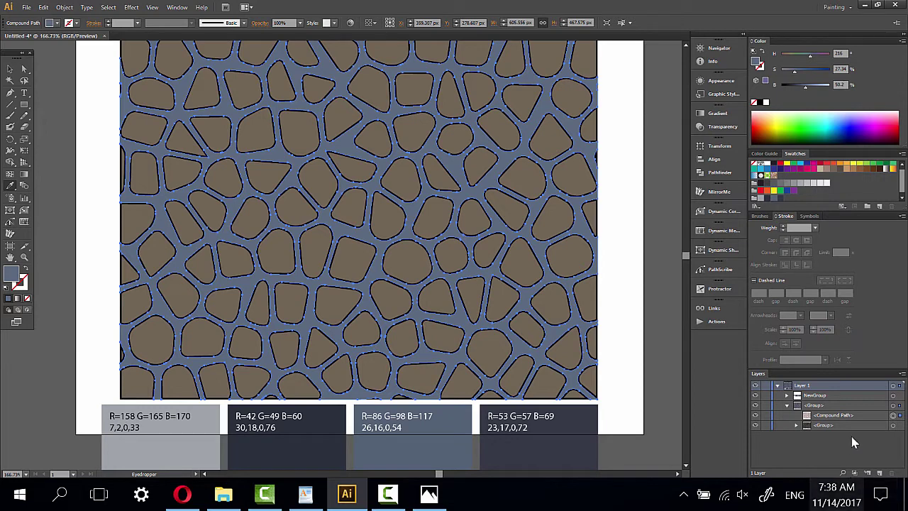
pyautogui.click(893, 425)
# - Select all brown cells via Select > Same > Fill Color and fill them with navy R42 G49 B60
pyautogui.click(797, 425)
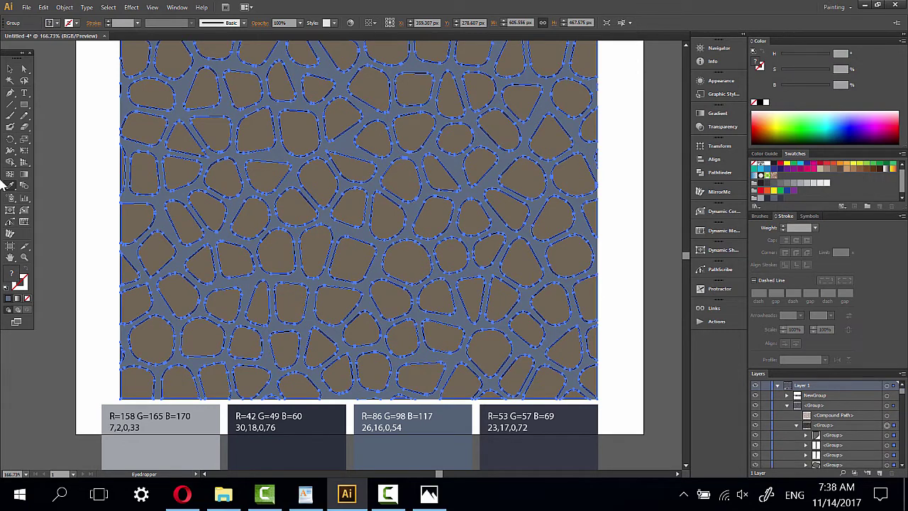
pyautogui.click(11, 185)
pyautogui.click(24, 69)
pyautogui.click(100, 96)
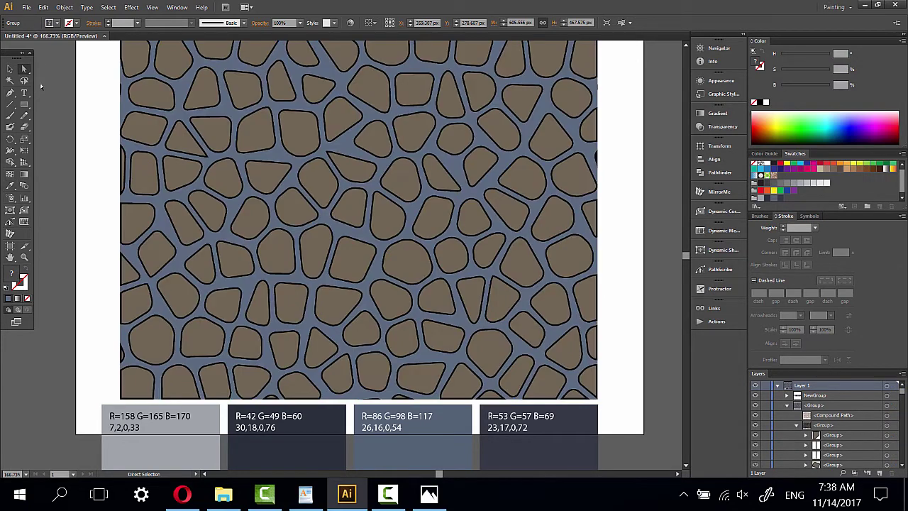
pyautogui.click(151, 101)
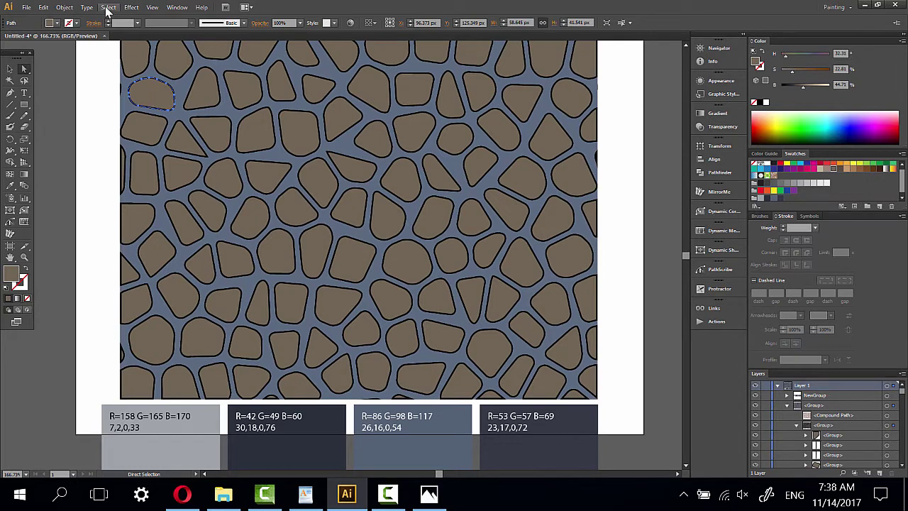
pyautogui.click(108, 7)
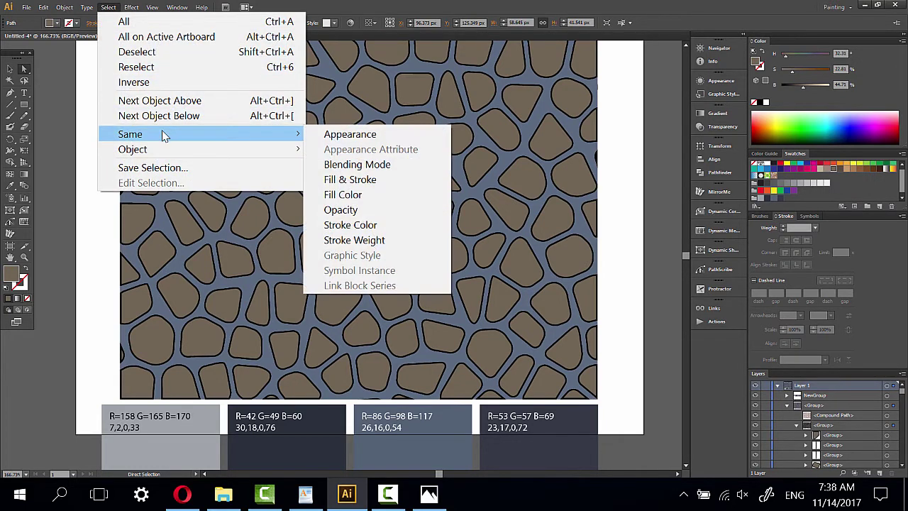
pyautogui.moveTo(129, 134)
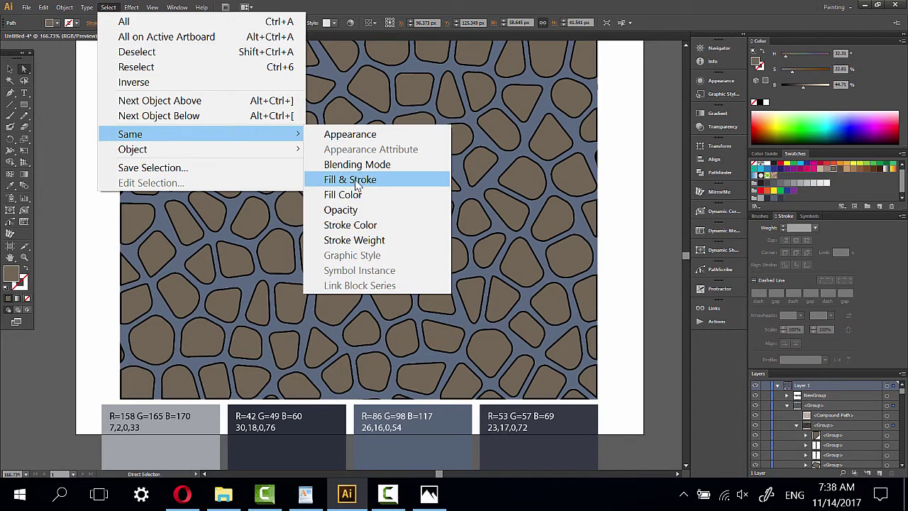
pyautogui.click(357, 196)
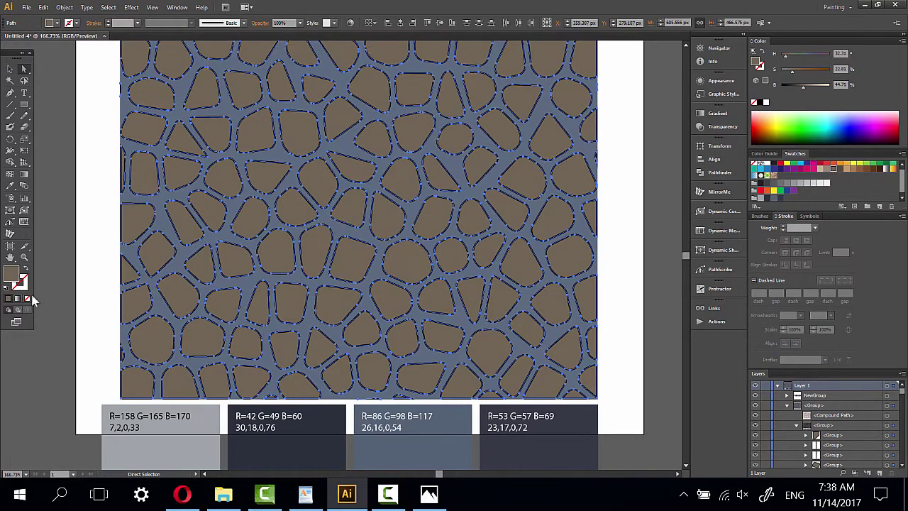
pyautogui.click(10, 185)
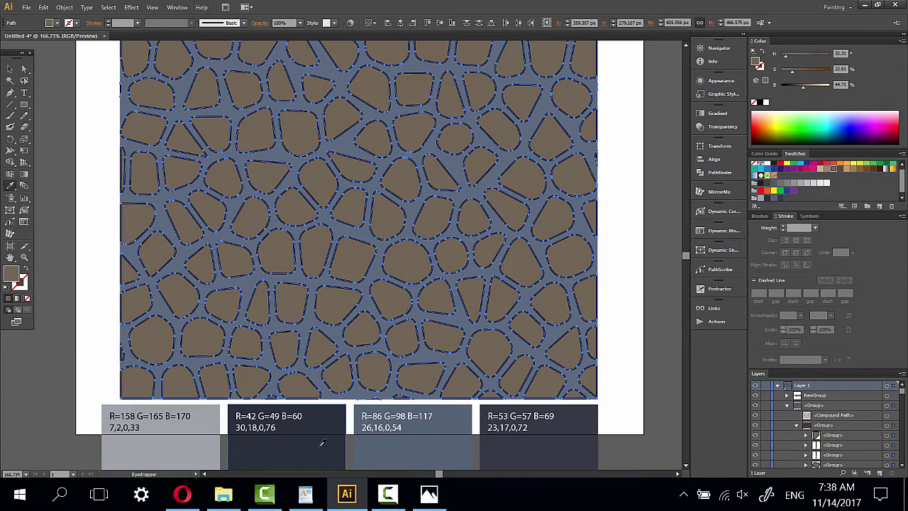
pyautogui.click(321, 443)
# - Clear the selection, then pick scattered cells across the middle, right and lower pattern
pyautogui.click(25, 71)
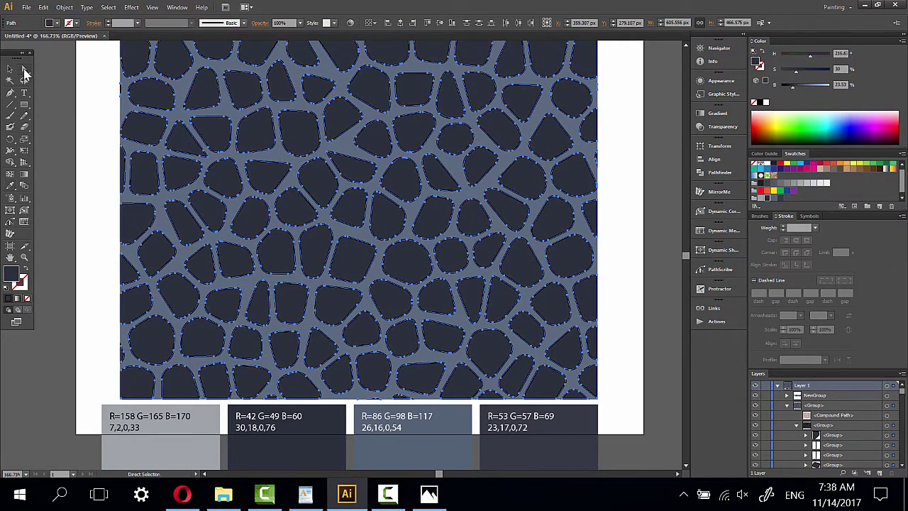
pyautogui.click(87, 268)
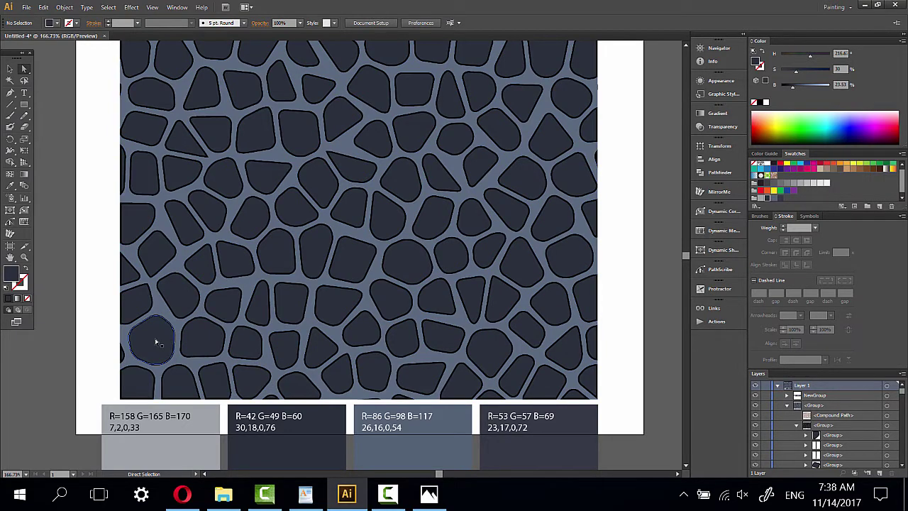
pyautogui.click(156, 342)
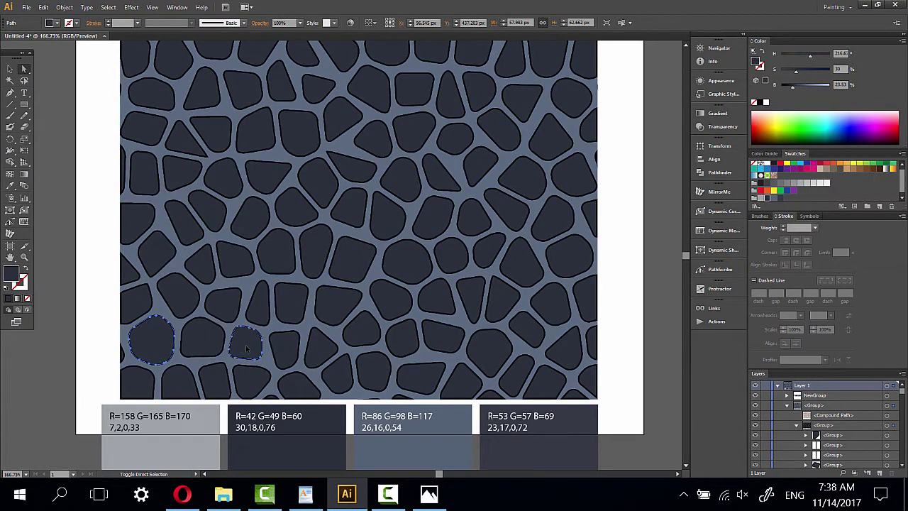
pyautogui.keyDown('shift'); pyautogui.click(275, 253); pyautogui.keyUp('shift')
pyautogui.keyDown('shift'); pyautogui.click(319, 186); pyautogui.keyUp('shift')
pyautogui.keyDown('shift'); pyautogui.click(403, 136); pyautogui.keyUp('shift')
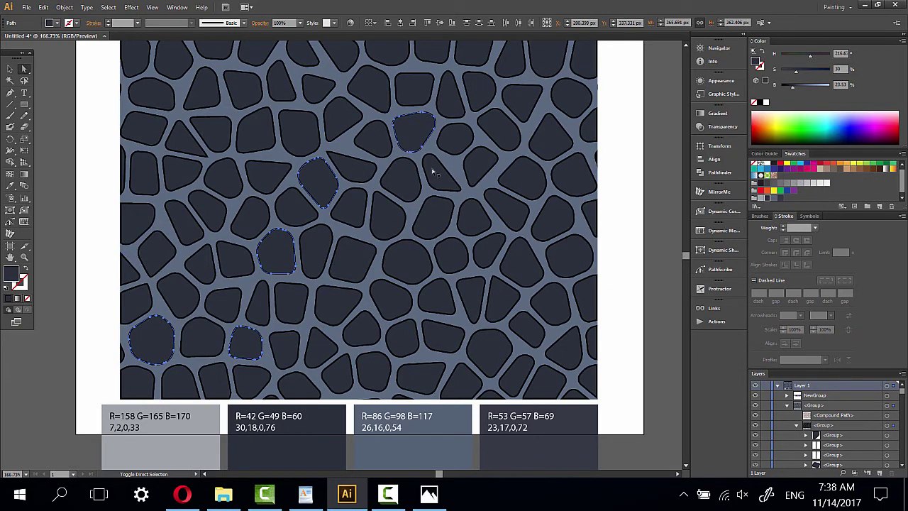
pyautogui.keyDown('shift'); pyautogui.click(436, 173); pyautogui.keyUp('shift')
pyautogui.keyDown('shift'); pyautogui.click(442, 332); pyautogui.keyUp('shift')
pyautogui.keyDown('shift'); pyautogui.click(470, 298); pyautogui.keyUp('shift')
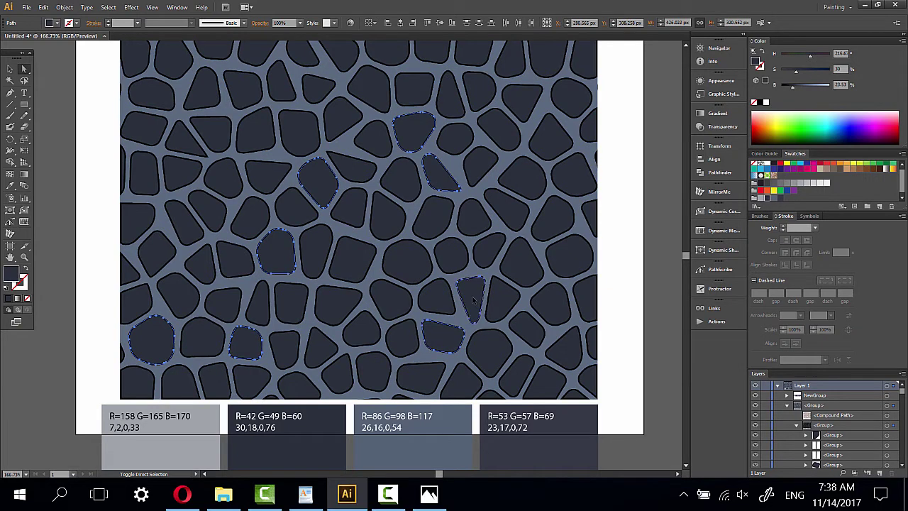
pyautogui.keyDown('shift'); pyautogui.click(510, 301); pyautogui.keyUp('shift')
pyautogui.keyDown('shift'); pyautogui.click(557, 214); pyautogui.keyUp('shift')
pyautogui.keyDown('shift'); pyautogui.click(578, 180); pyautogui.keyUp('shift')
pyautogui.keyDown('shift'); pyautogui.click(565, 357); pyautogui.keyUp('shift')
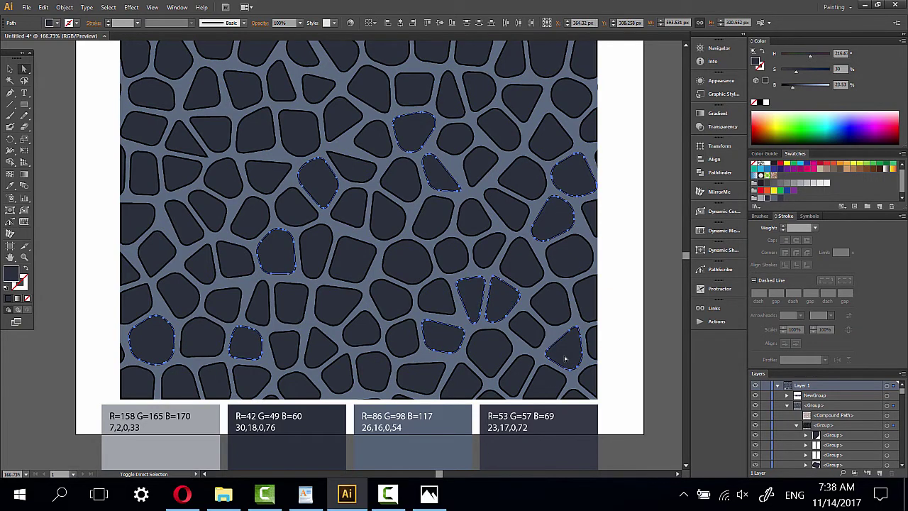
pyautogui.keyDown('shift'); pyautogui.click(518, 383); pyautogui.keyUp('shift')
pyautogui.keyDown('shift'); pyautogui.click(377, 374); pyautogui.keyUp('shift')
pyautogui.keyDown('shift'); pyautogui.click(343, 305); pyautogui.keyUp('shift')
pyautogui.keyDown('shift'); pyautogui.click(320, 350); pyautogui.keyUp('shift')
# - Add scattered left-side and top-row cells to the selection
pyautogui.keyDown('shift'); pyautogui.click(234, 298); pyautogui.keyUp('shift')
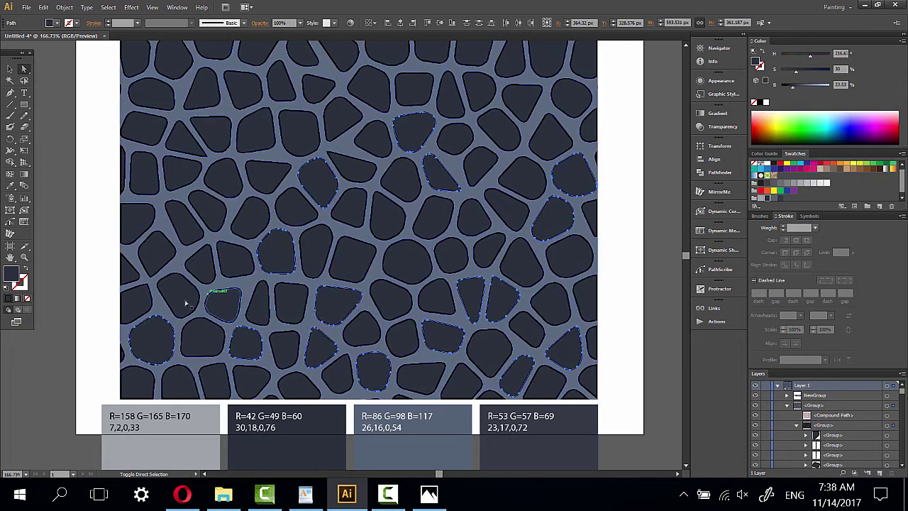
pyautogui.keyDown('shift'); pyautogui.click(174, 297); pyautogui.keyUp('shift')
pyautogui.keyDown('shift'); pyautogui.click(182, 221); pyautogui.keyUp('shift')
pyautogui.keyDown('shift'); pyautogui.click(170, 173); pyautogui.keyUp('shift')
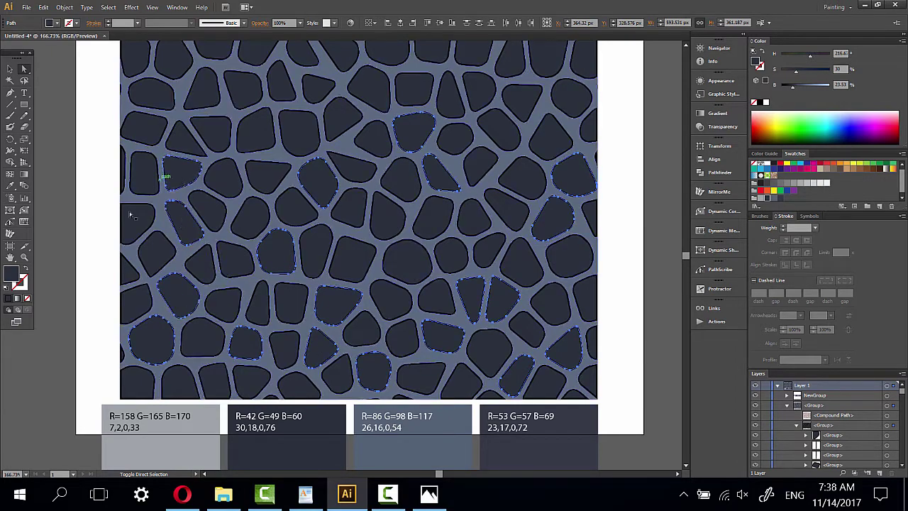
pyautogui.keyDown('shift'); pyautogui.click(130, 214); pyautogui.keyUp('shift')
pyautogui.keyDown('shift'); pyautogui.click(145, 140); pyautogui.keyUp('shift')
pyautogui.keyDown('shift'); pyautogui.click(204, 131); pyautogui.keyUp('shift')
pyautogui.keyDown('shift'); pyautogui.click(261, 128); pyautogui.keyUp('shift')
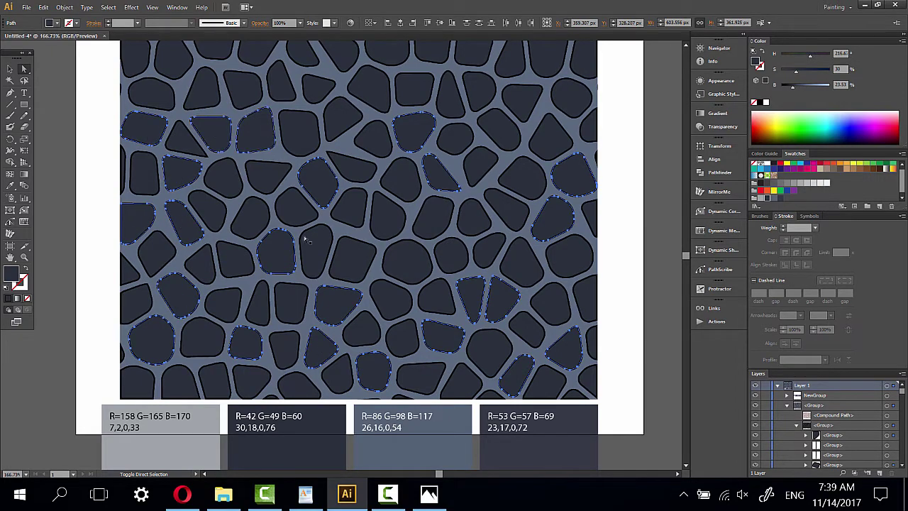
pyautogui.scroll(1, 319, 173)
pyautogui.keyDown('shift'); pyautogui.click(203, 135); pyautogui.keyUp('shift')
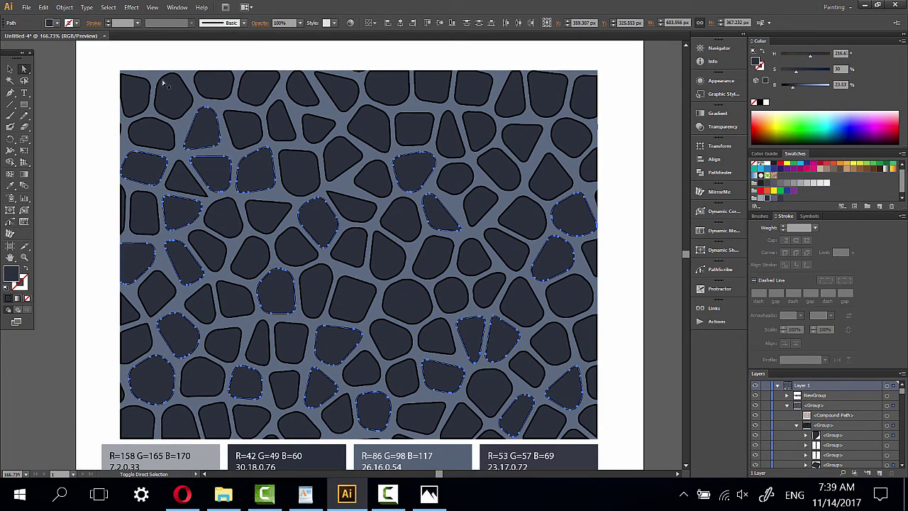
pyautogui.keyDown('shift'); pyautogui.click(169, 92); pyautogui.keyUp('shift')
pyautogui.keyDown('shift'); pyautogui.click(259, 90); pyautogui.keyUp('shift')
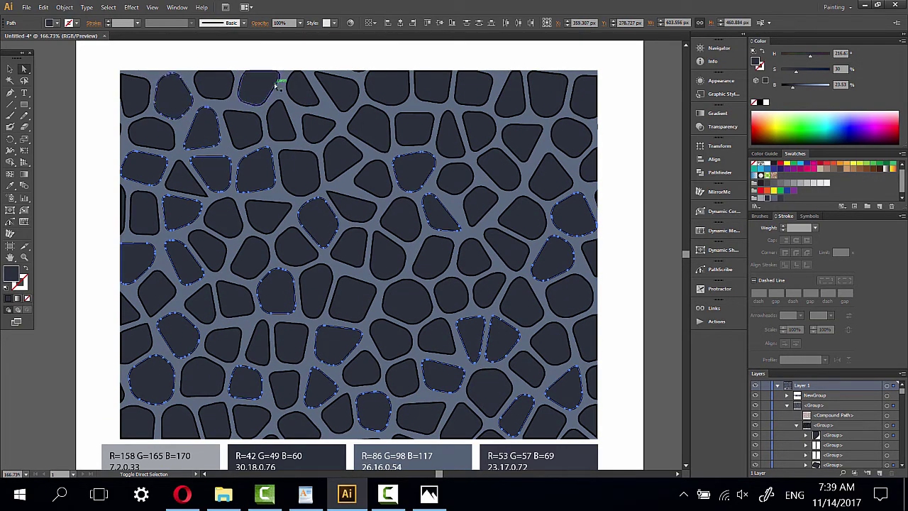
pyautogui.keyDown('shift'); pyautogui.click(346, 88); pyautogui.keyUp('shift')
pyautogui.keyDown('shift'); pyautogui.click(434, 91); pyautogui.keyUp('shift')
pyautogui.keyDown('shift'); pyautogui.click(539, 98); pyautogui.keyUp('shift')
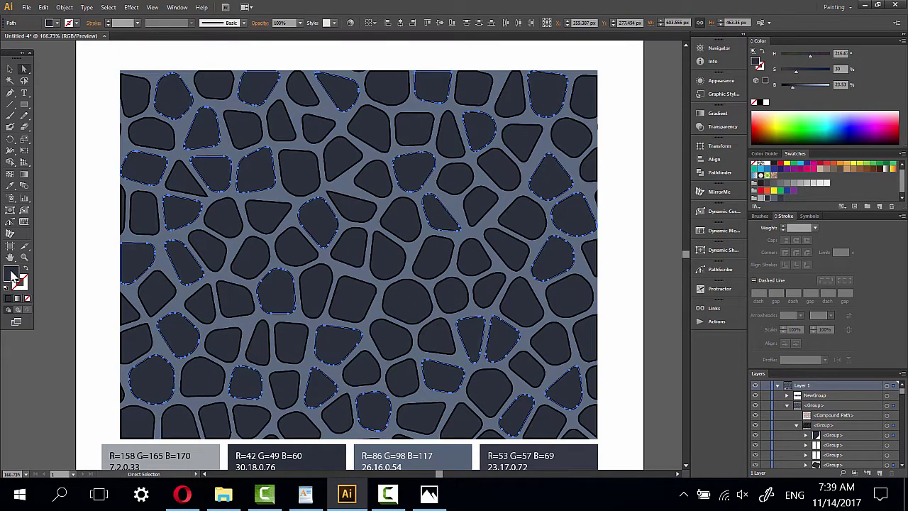
# - Fill the selected cells with the light gray R158 G165 B170 swatch
pyautogui.scroll(-3, 98, 246)
pyautogui.click(10, 185)
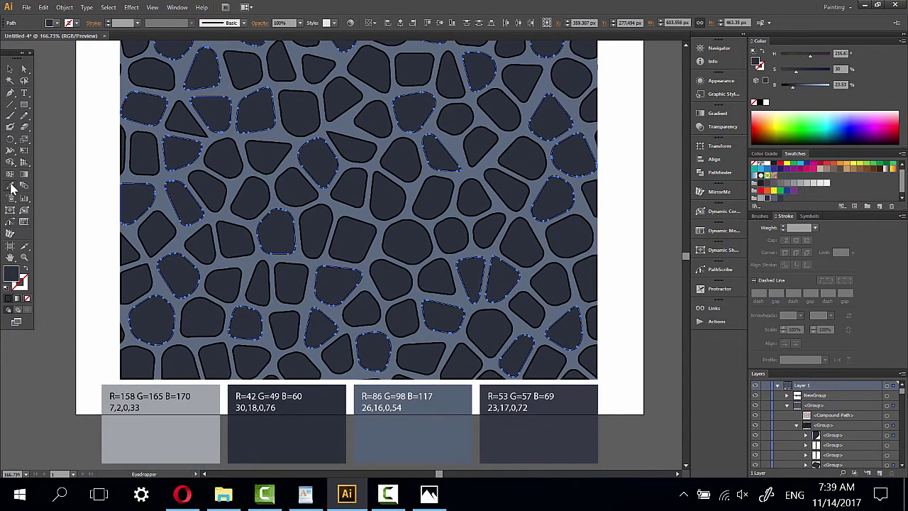
pyautogui.click(181, 434)
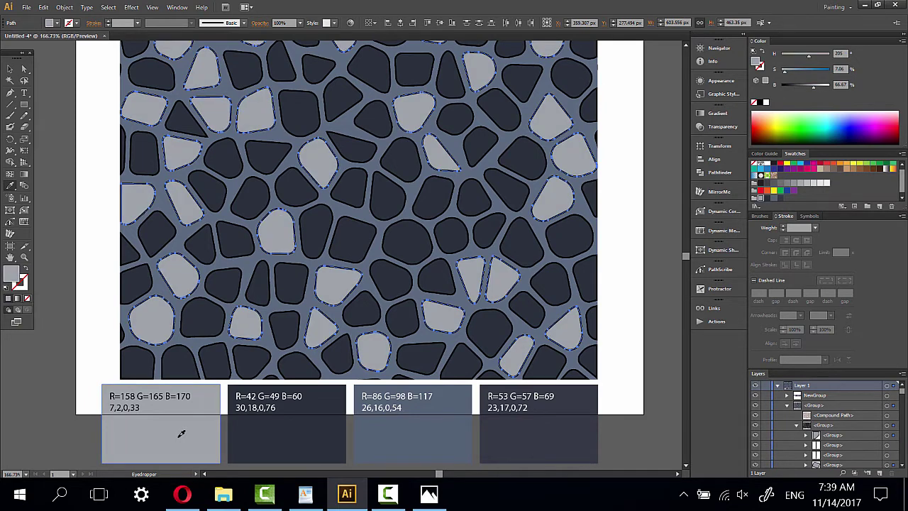
# - Start a new selection of navy cells, beginning with the left-edge triangle cell
pyautogui.click(24, 69)
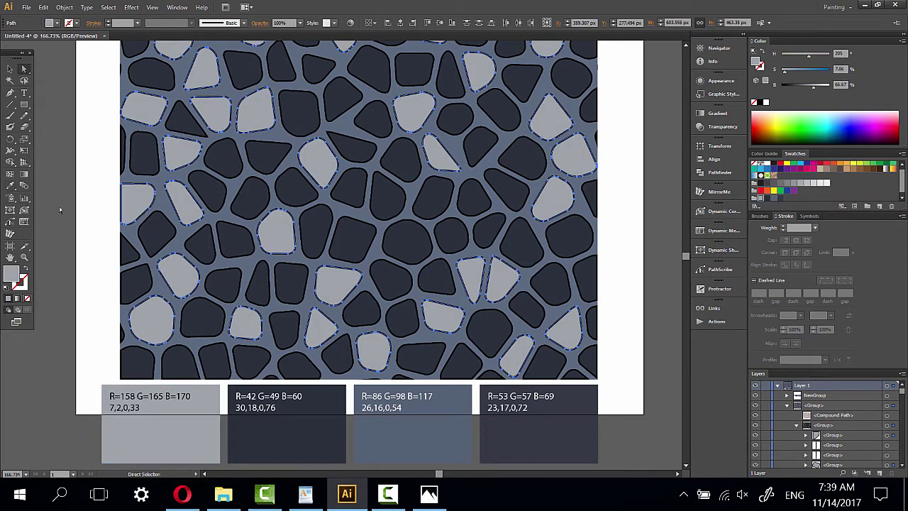
pyautogui.click(130, 251)
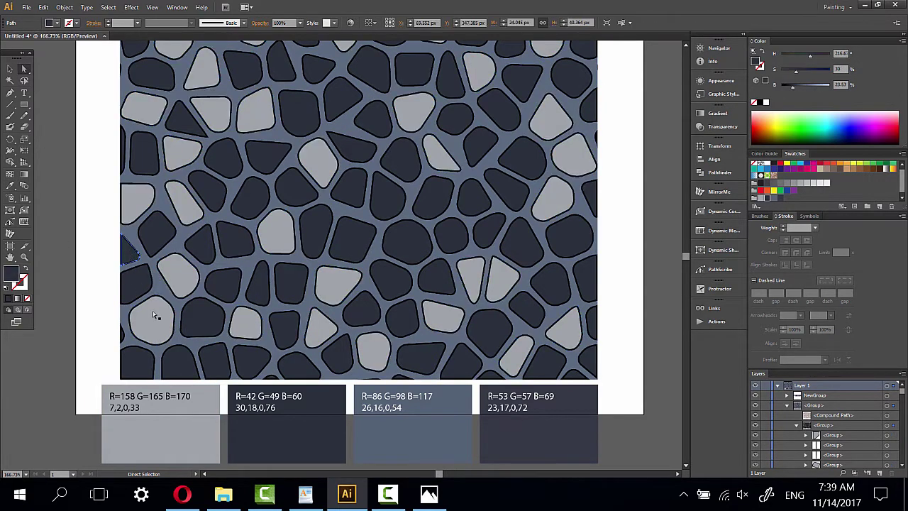
pyautogui.keyDown('shift'); pyautogui.click(177, 363); pyautogui.keyUp('shift')
pyautogui.keyDown('shift'); pyautogui.click(222, 284); pyautogui.keyUp('shift')
# - Add scattered navy cells from the upper, central and lower pattern to the selection
pyautogui.keyDown('shift'); pyautogui.click(250, 197); pyautogui.keyUp('shift')
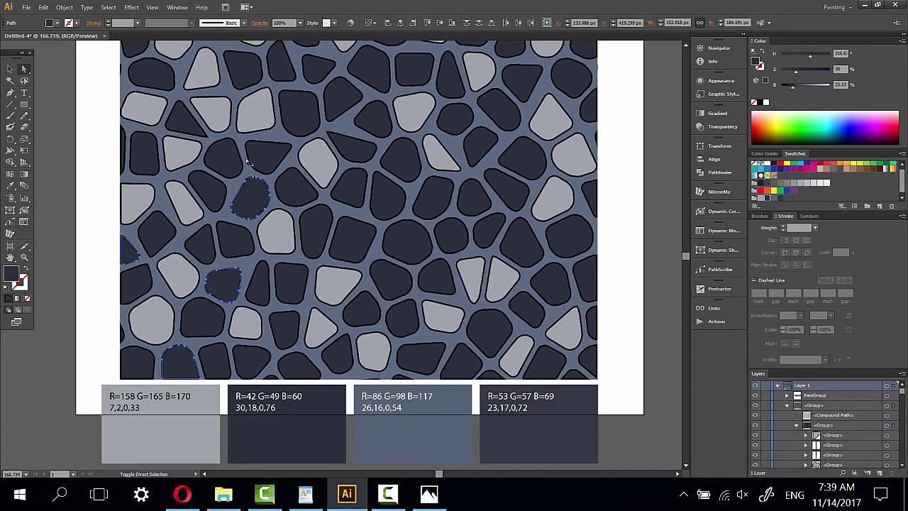
pyautogui.keyDown('shift'); pyautogui.click(223, 158); pyautogui.keyUp('shift')
pyautogui.keyDown('shift'); pyautogui.click(165, 79); pyautogui.keyUp('shift')
pyautogui.keyDown('shift'); pyautogui.click(291, 75); pyautogui.keyUp('shift')
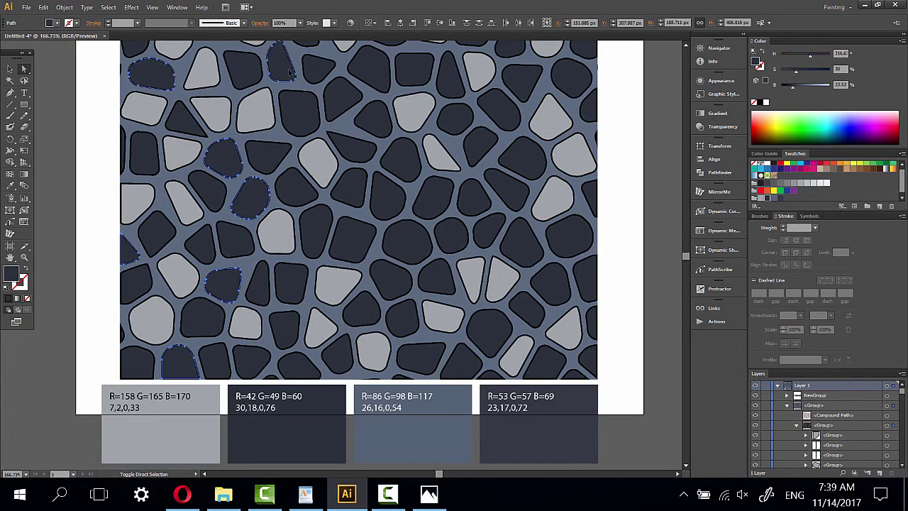
pyautogui.keyDown('shift'); pyautogui.click(344, 102); pyautogui.keyUp('shift')
pyautogui.keyDown('shift'); pyautogui.click(380, 195); pyautogui.keyUp('shift')
pyautogui.keyDown('shift'); pyautogui.click(349, 247); pyautogui.keyUp('shift')
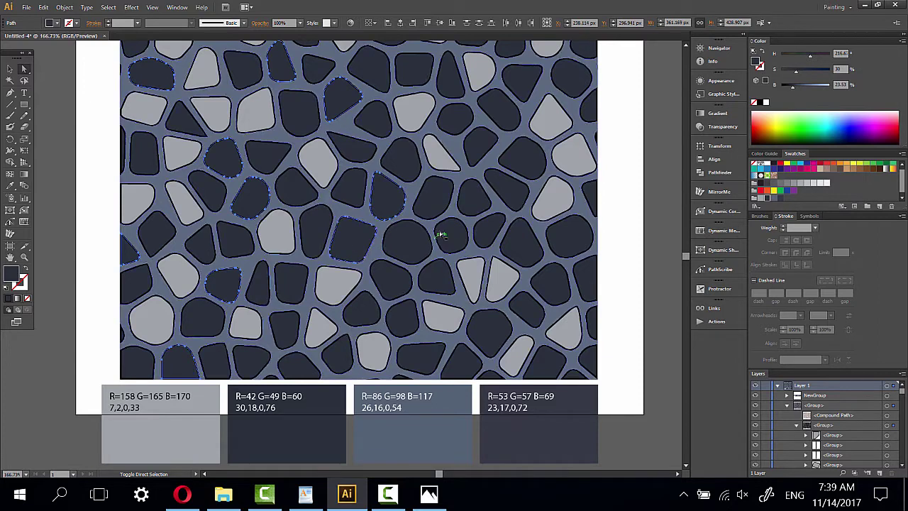
pyautogui.keyDown('shift'); pyautogui.click(444, 235); pyautogui.keyUp('shift')
pyautogui.keyDown('shift'); pyautogui.click(402, 281); pyautogui.keyUp('shift')
pyautogui.keyDown('shift'); pyautogui.click(423, 359); pyautogui.keyUp('shift')
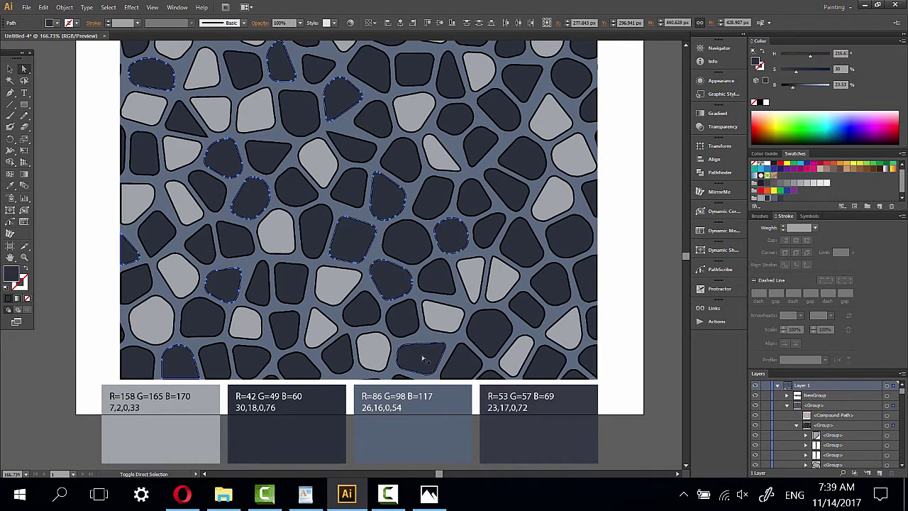
pyautogui.keyDown('shift'); pyautogui.click(342, 362); pyautogui.keyUp('shift')
pyautogui.keyDown('shift'); pyautogui.click(288, 335); pyautogui.keyUp('shift')
# - Add right-side and top-row navy cells to the selection
pyautogui.keyDown('shift'); pyautogui.click(489, 330); pyautogui.keyUp('shift')
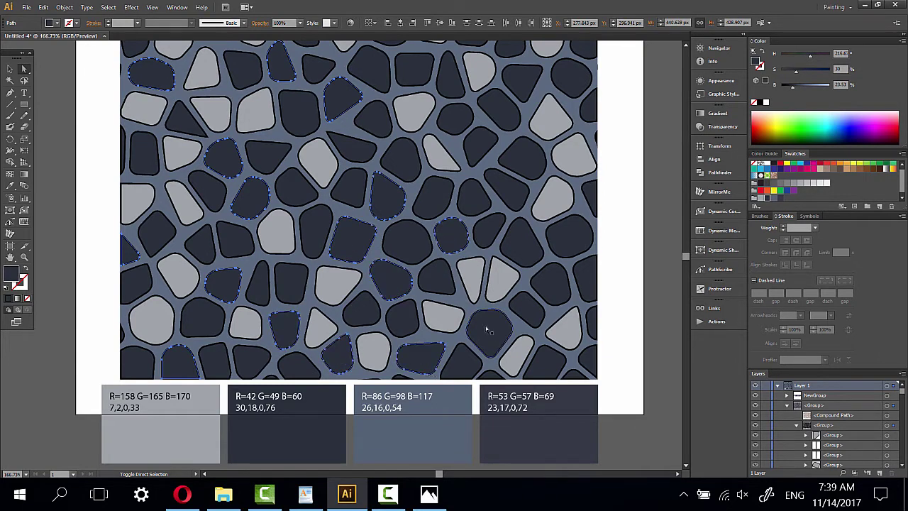
pyautogui.keyDown('shift'); pyautogui.click(549, 295); pyautogui.keyUp('shift')
pyautogui.keyDown('shift'); pyautogui.click(521, 188); pyautogui.keyUp('shift')
pyautogui.keyDown('shift'); pyautogui.click(500, 107); pyautogui.keyUp('shift')
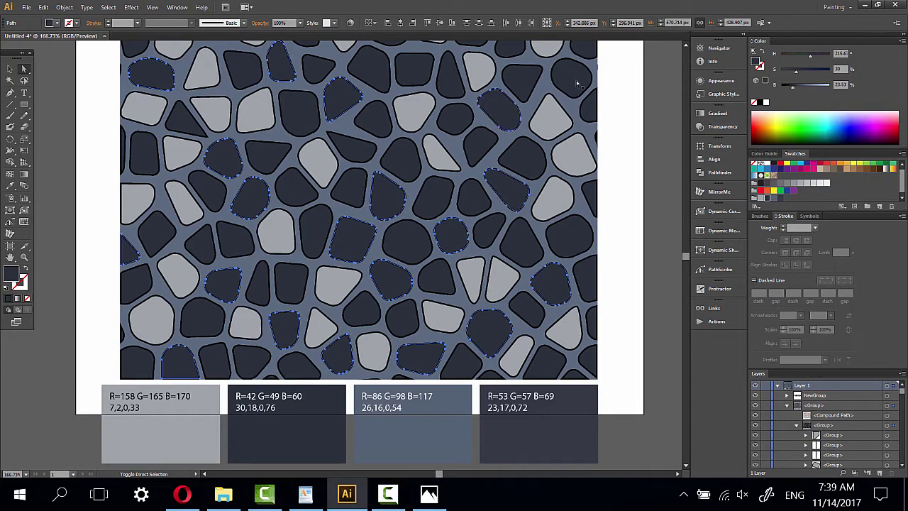
pyautogui.keyDown('shift'); pyautogui.click(572, 76); pyautogui.keyUp('shift')
pyautogui.scroll(2, 600, 280)
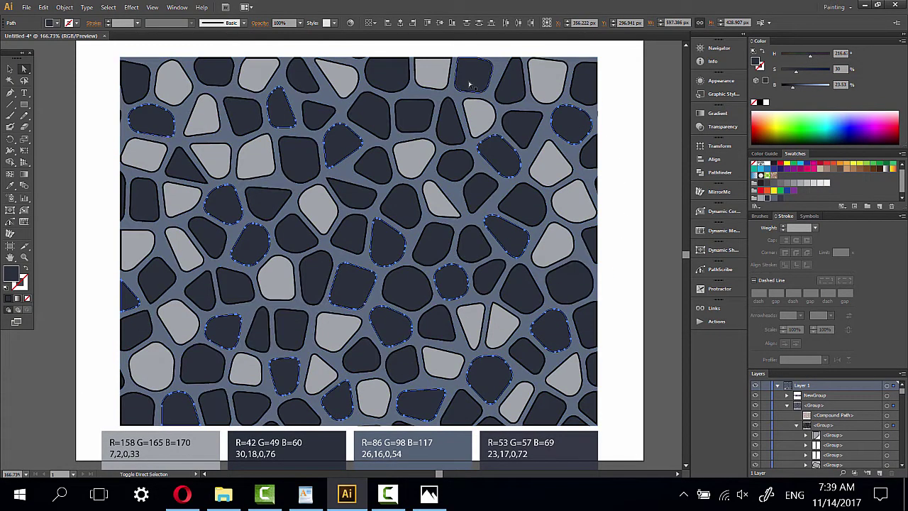
pyautogui.keyDown('shift'); pyautogui.click(415, 114); pyautogui.keyUp('shift')
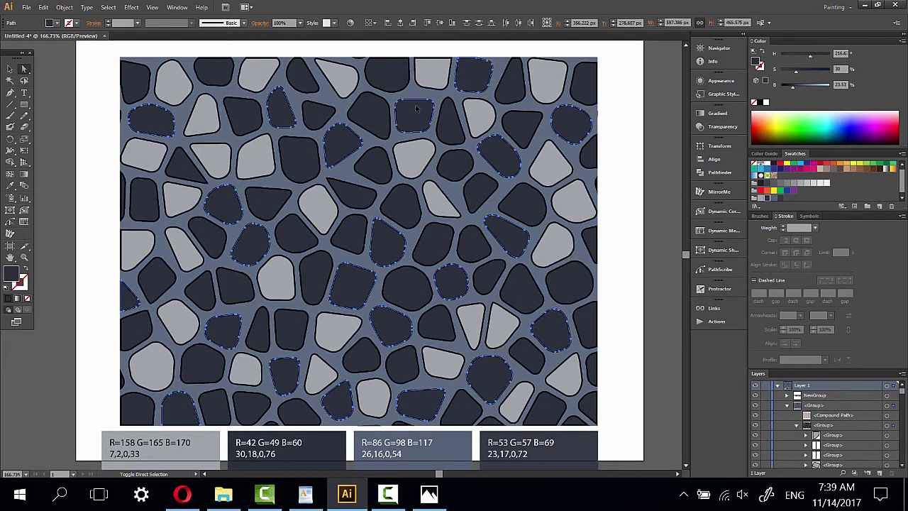
pyautogui.keyDown('shift'); pyautogui.click(221, 72); pyautogui.keyUp('shift')
pyautogui.scroll(-3, 286, 177)
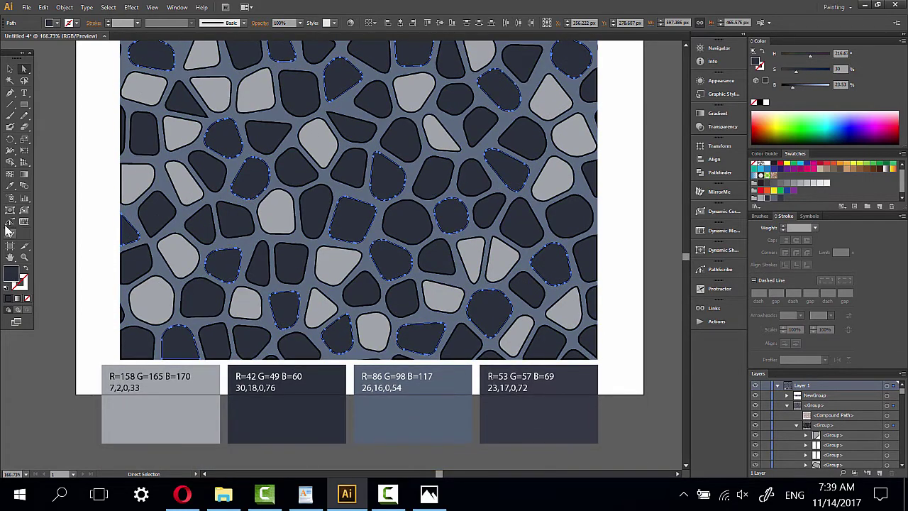
# - Fill the selected cells with the dark slate R53 G57 B69 swatch, then clear the selection
pyautogui.click(11, 186)
pyautogui.click(544, 409)
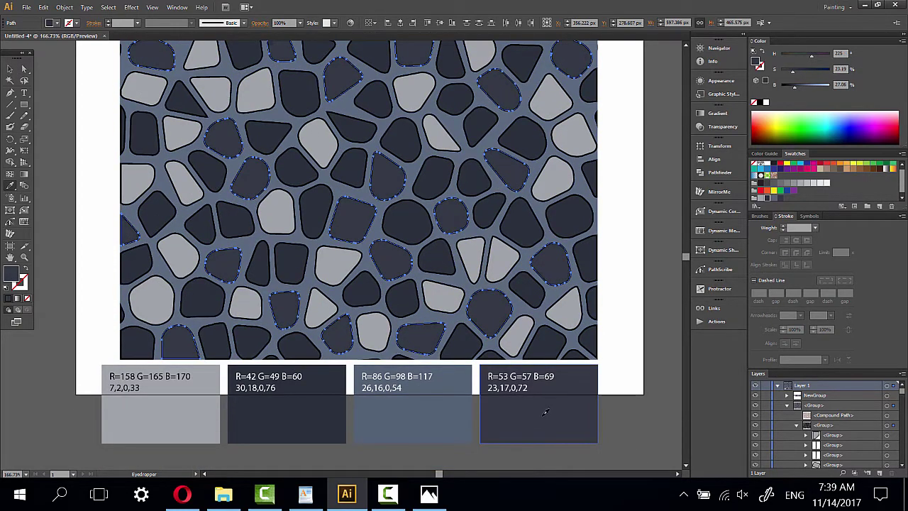
pyautogui.click(23, 69)
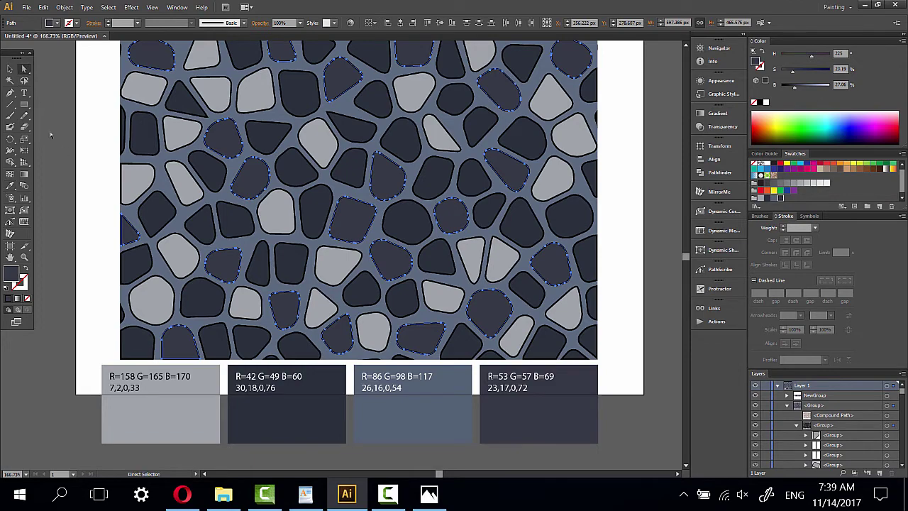
pyautogui.click(209, 322)
# - Select about ten scattered dark cells across the pattern for recolouring
pyautogui.scroll(1, 277, 312)
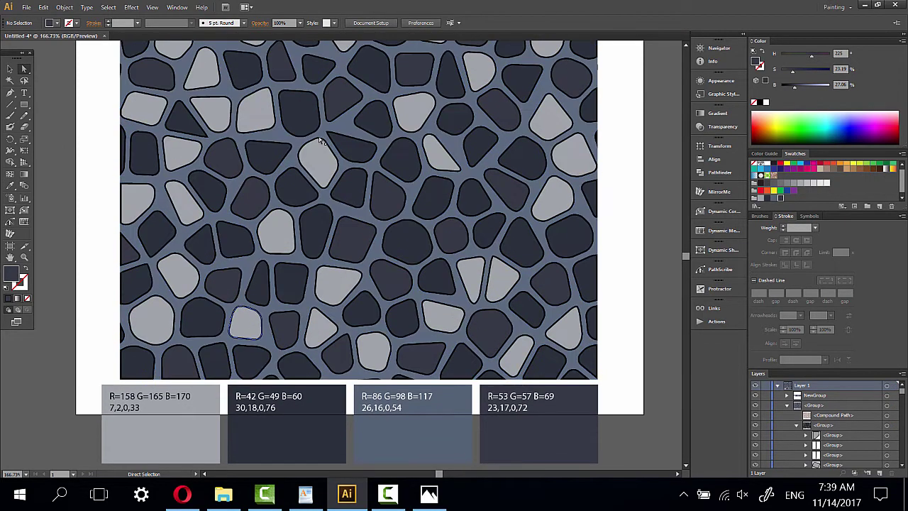
pyautogui.scroll(2, 217, 302)
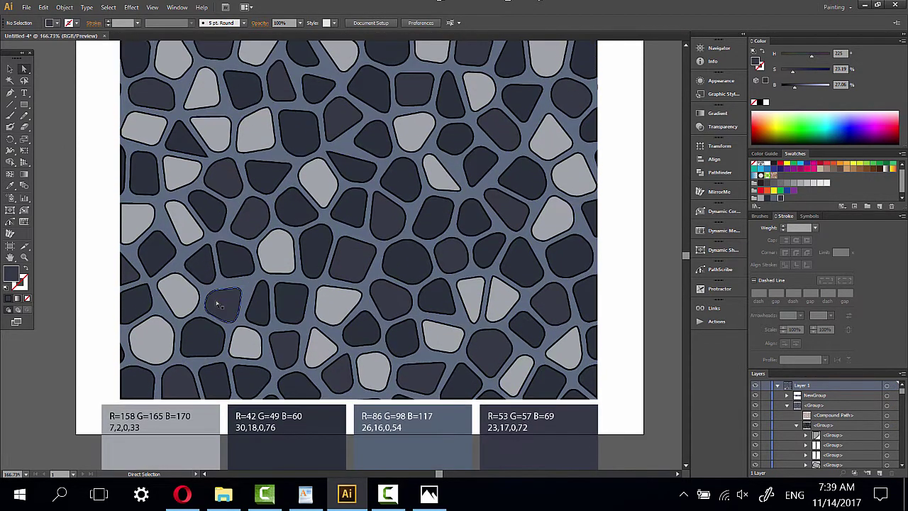
pyautogui.scroll(1, 218, 302)
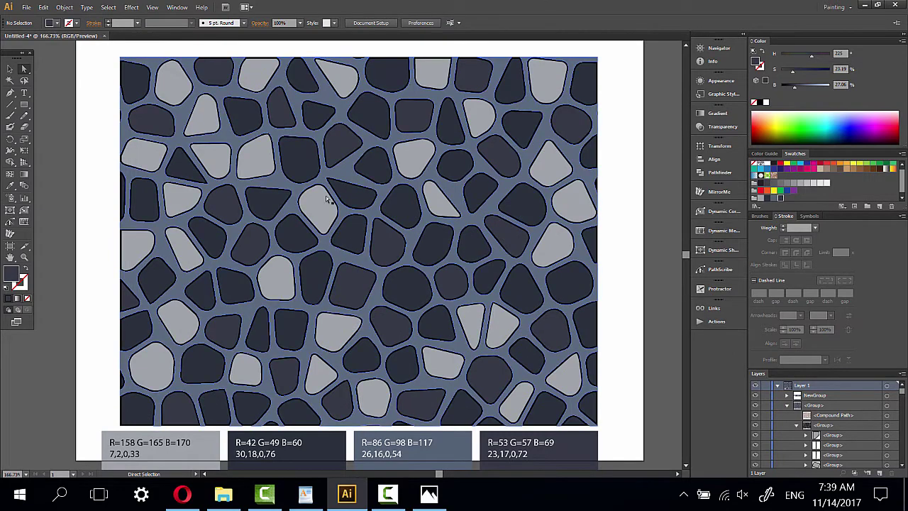
pyautogui.click(309, 164)
pyautogui.keyDown('shift'); pyautogui.click(449, 132); pyautogui.keyUp('shift')
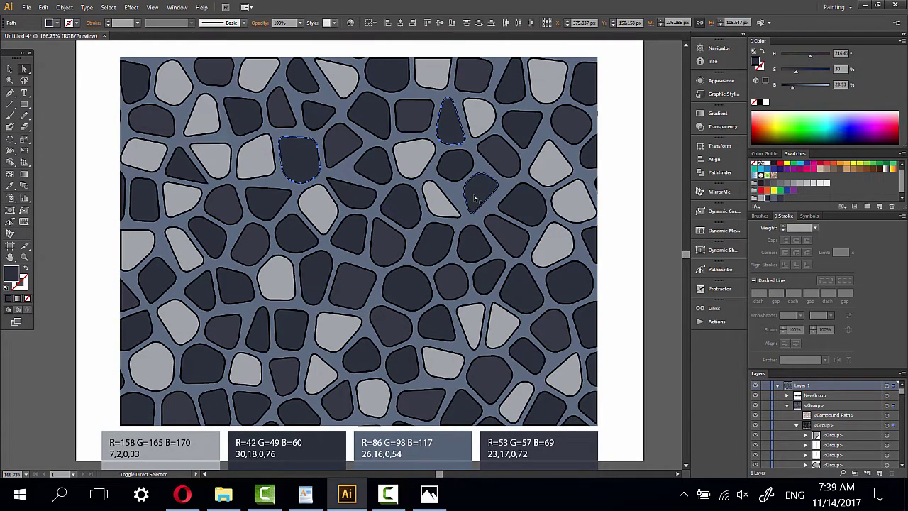
pyautogui.keyDown('shift'); pyautogui.click(444, 245); pyautogui.keyUp('shift')
pyautogui.keyDown('shift'); pyautogui.click(291, 329); pyautogui.keyUp('shift')
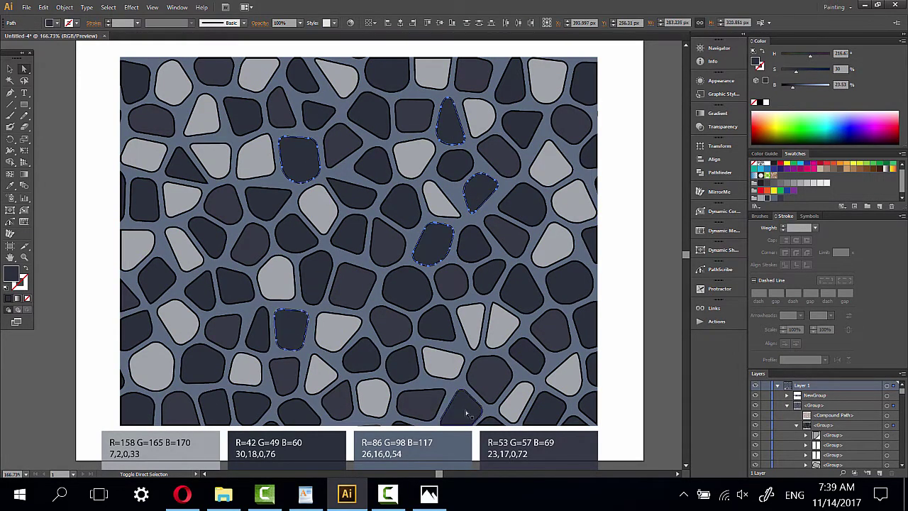
pyautogui.keyDown('shift'); pyautogui.click(221, 410); pyautogui.keyUp('shift')
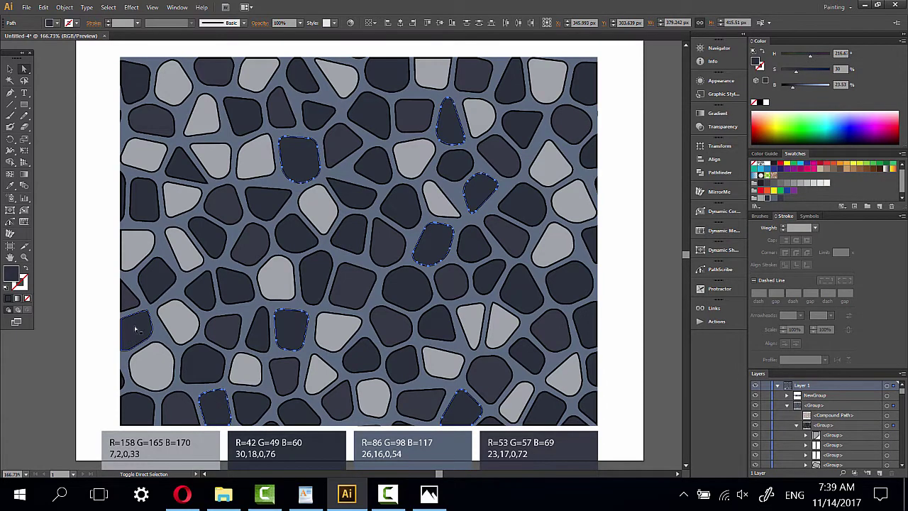
pyautogui.keyDown('shift'); pyautogui.click(138, 80); pyautogui.keyUp('shift')
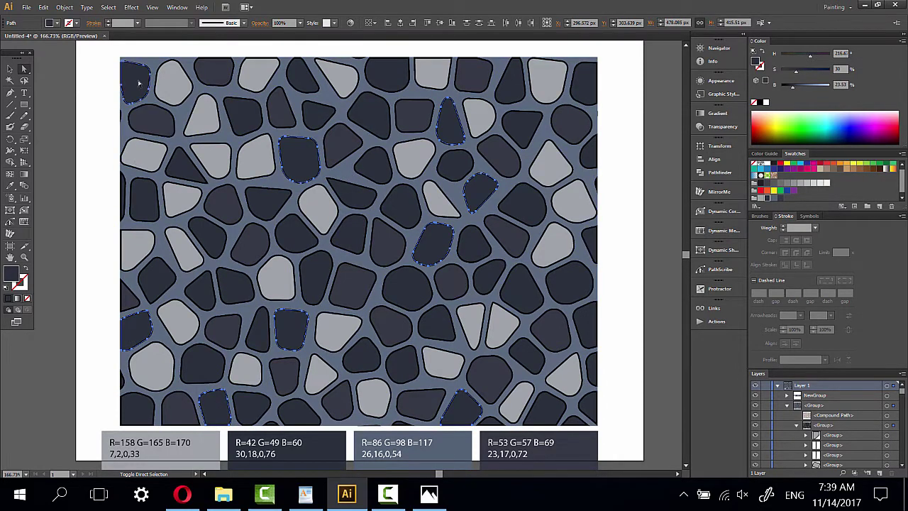
pyautogui.keyDown('shift'); pyautogui.click(588, 90); pyautogui.keyUp('shift')
pyautogui.keyDown('shift'); pyautogui.click(571, 286); pyautogui.keyUp('shift')
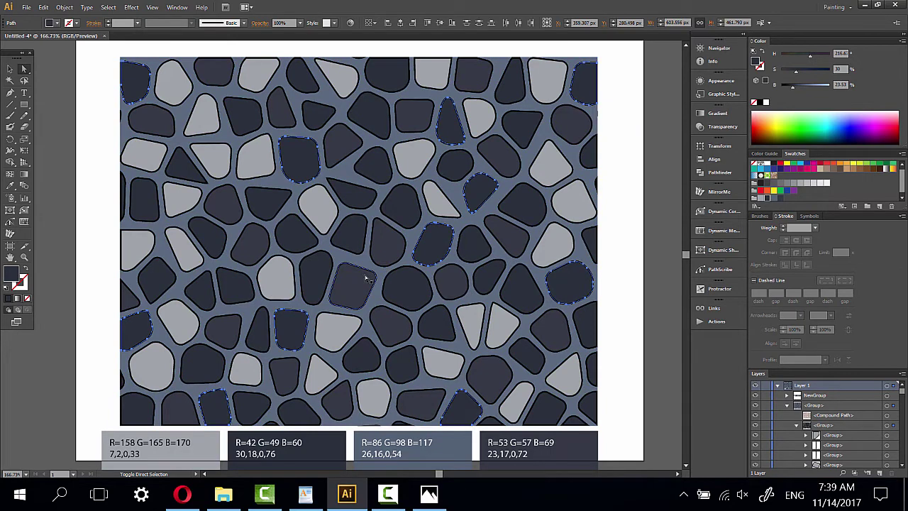
pyautogui.keyDown('shift'); pyautogui.click(310, 283); pyautogui.keyUp('shift')
pyautogui.keyDown('shift'); pyautogui.click(259, 206); pyautogui.keyUp('shift')
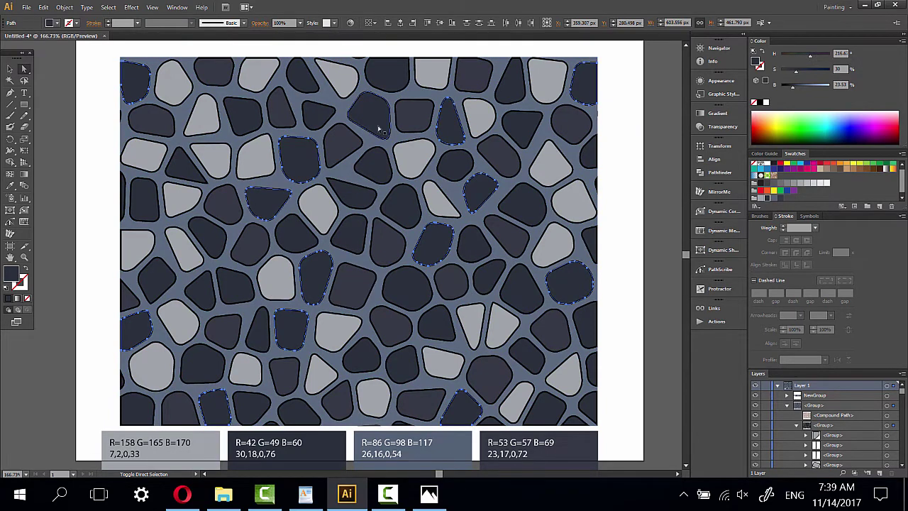
# - Fill the chosen cells with the blue-gray R86 G98 B117 swatch and deselect
pyautogui.scroll(-3, 496, 321)
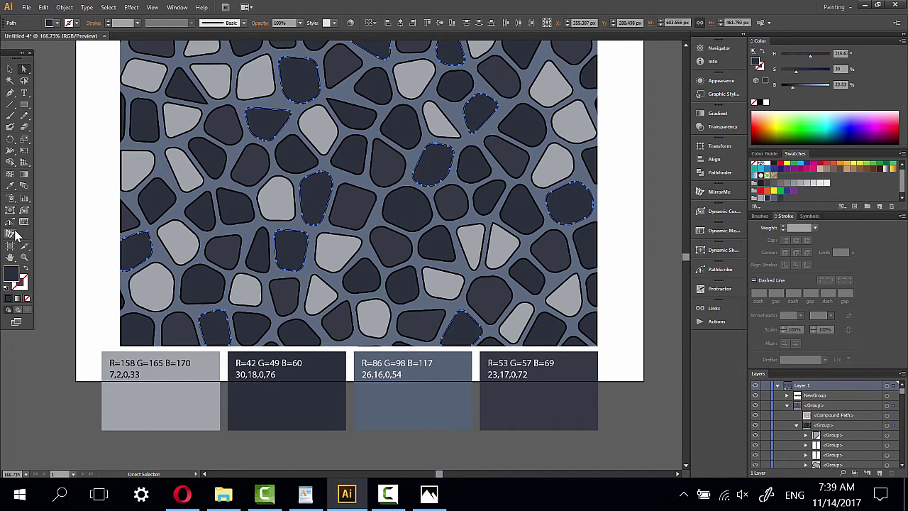
pyautogui.click(10, 185)
pyautogui.click(395, 405)
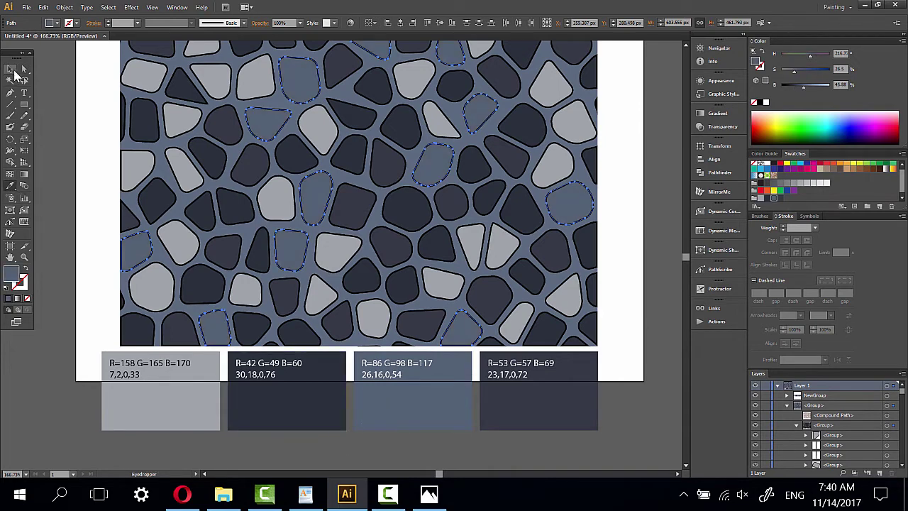
pyautogui.click(10, 69)
pyautogui.click(103, 351)
pyautogui.scroll(2, 101, 352)
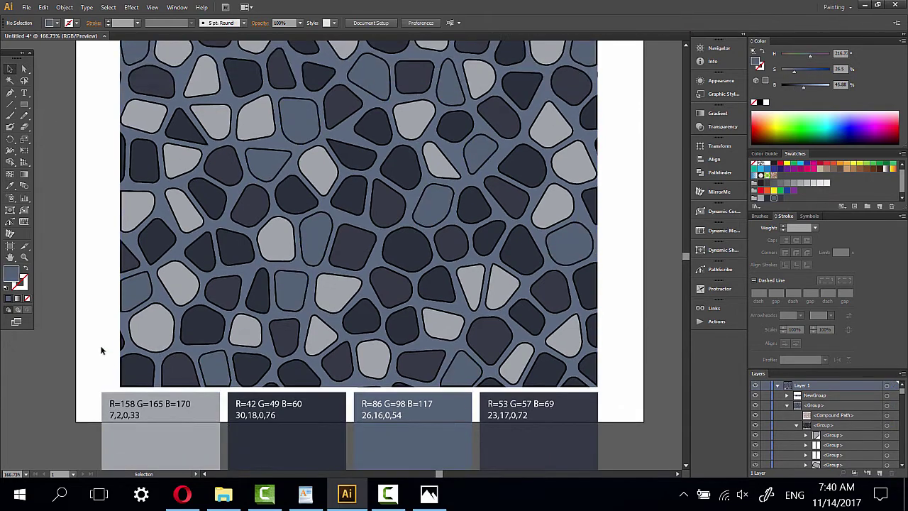
pyautogui.scroll(1, 101, 351)
# - Lighten the blue-gray gap shape to about 52% brightness in the HSB Color panel
pyautogui.click(24, 68)
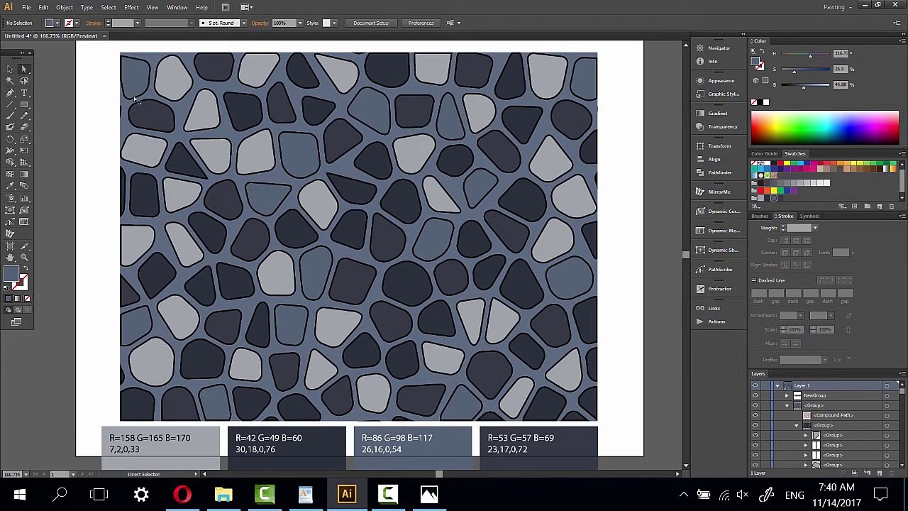
pyautogui.click(181, 110)
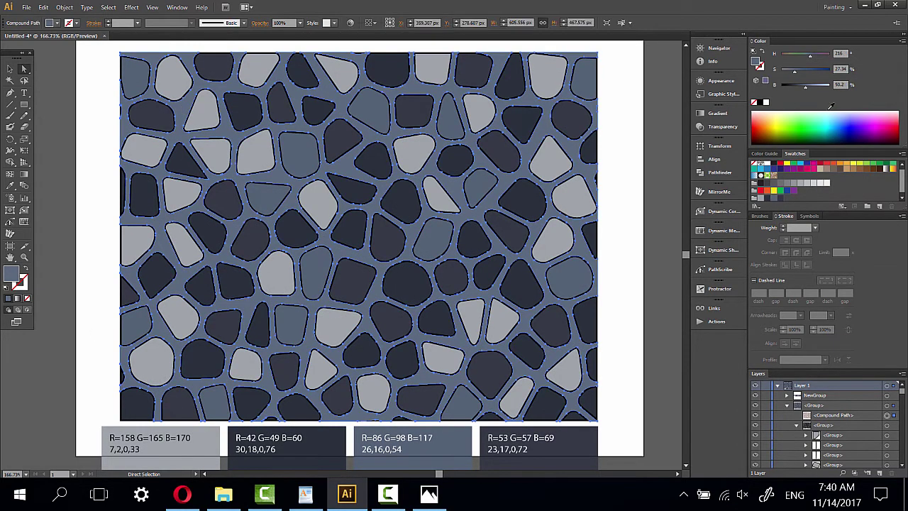
pyautogui.moveTo(808, 88); pyautogui.dragTo(811, 89)
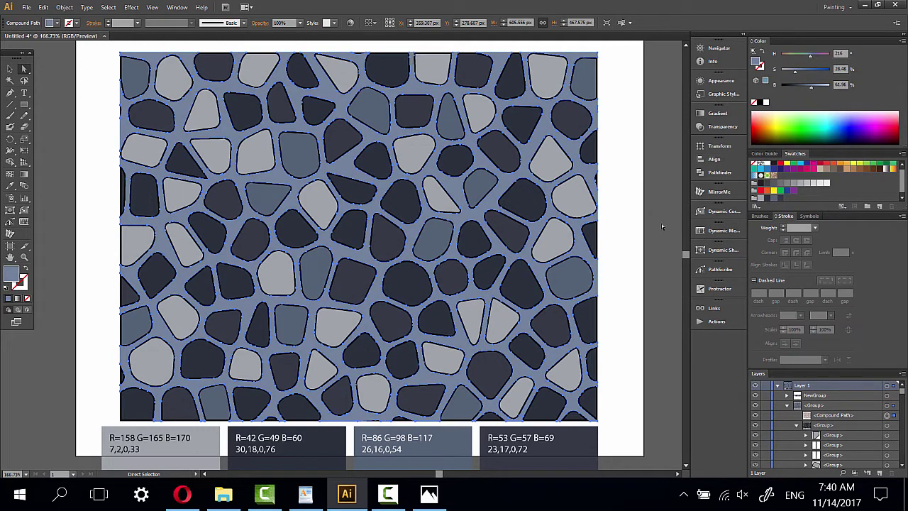
pyautogui.click(676, 321)
pyautogui.scroll(-1, 676, 270)
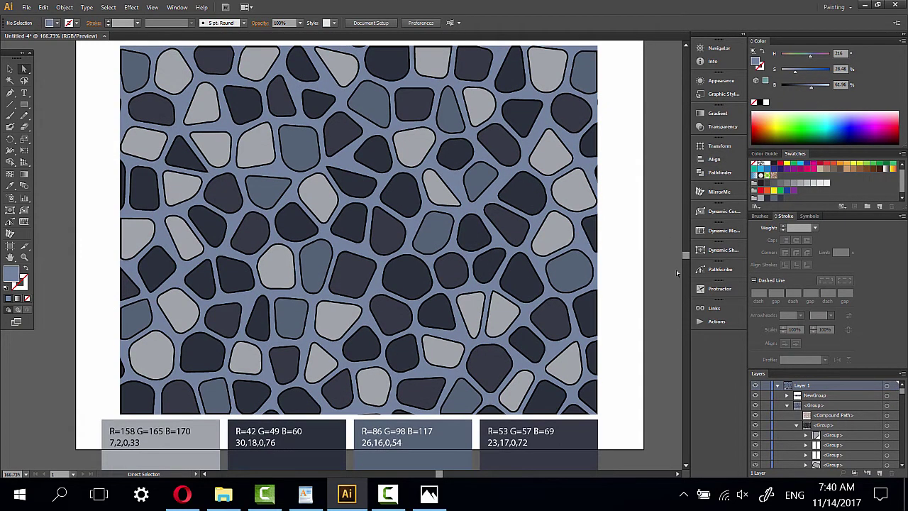
pyautogui.scroll(-1, 676, 269)
pyautogui.scroll(-1, 676, 269)
pyautogui.scroll(-2, 676, 270)
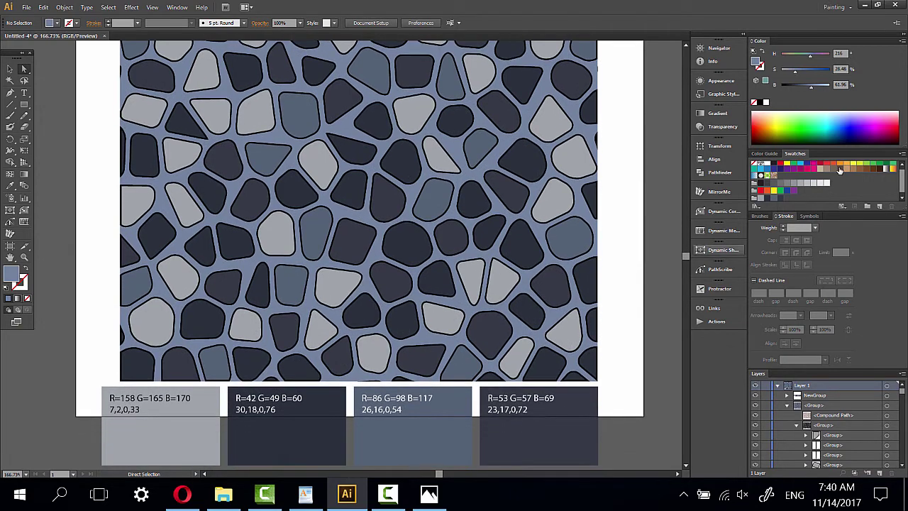
pyautogui.click(578, 130)
pyautogui.click(807, 86)
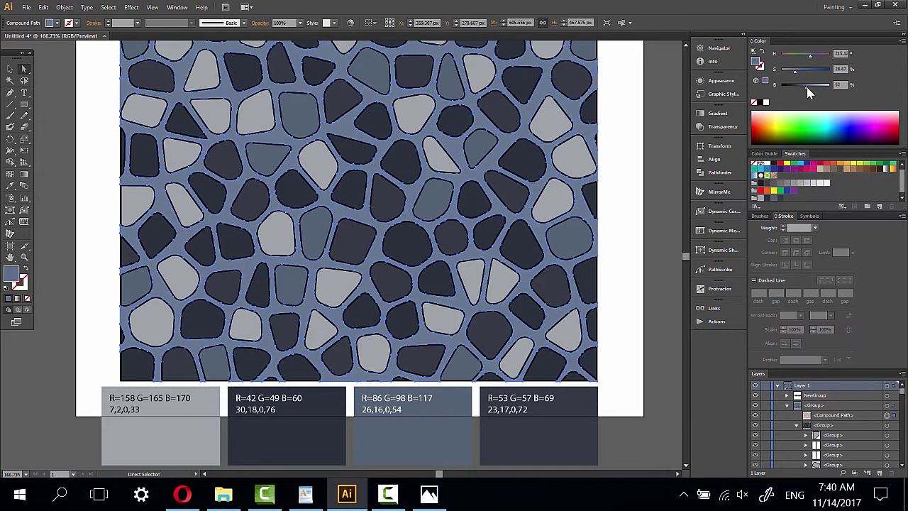
pyautogui.click(661, 142)
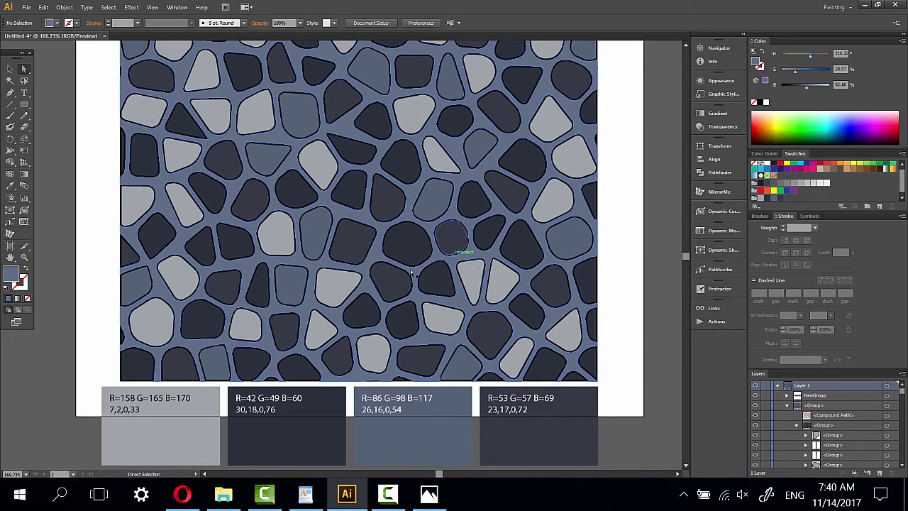
# - Delete the four labelled colour swatch rectangles beneath the cobblestone pattern
pyautogui.scroll(1, 386, 309)
pyautogui.scroll(2, 353, 310)
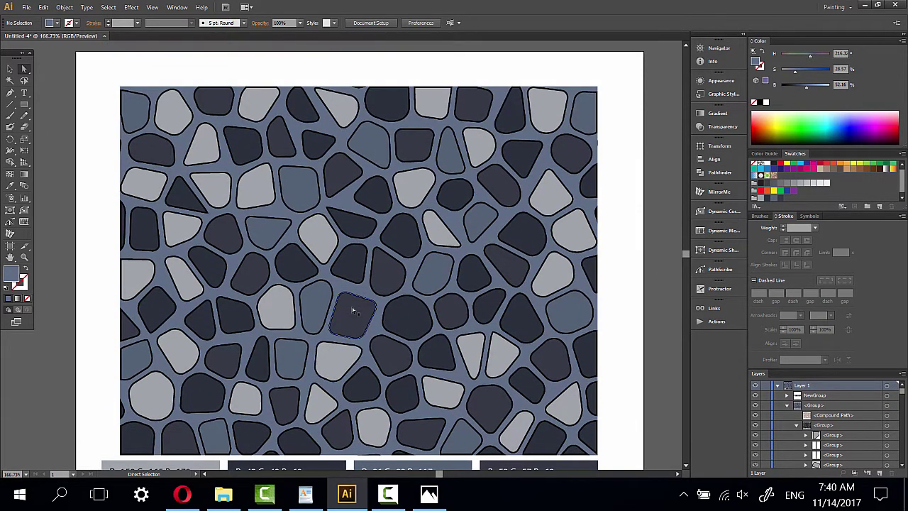
pyautogui.scroll(-1, 353, 310)
pyautogui.scroll(-1, 526, 344)
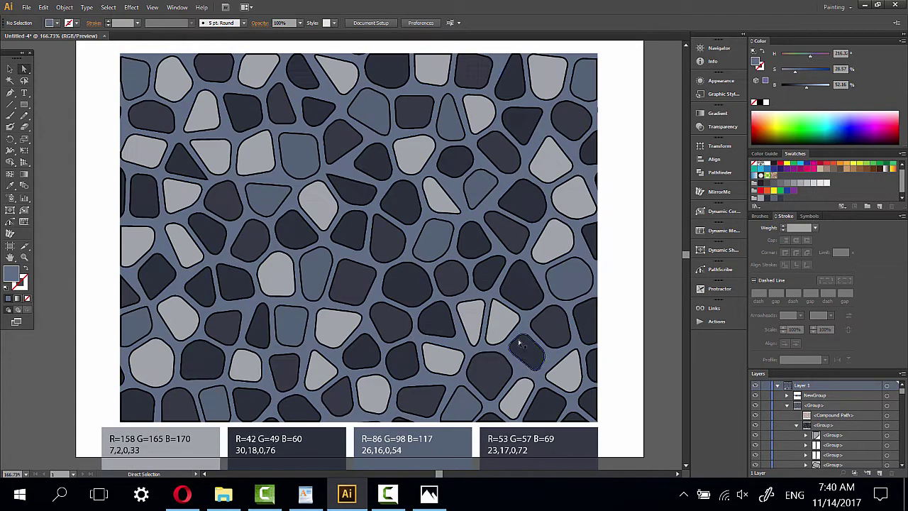
pyautogui.scroll(-1, 514, 323)
pyautogui.scroll(-1, 514, 324)
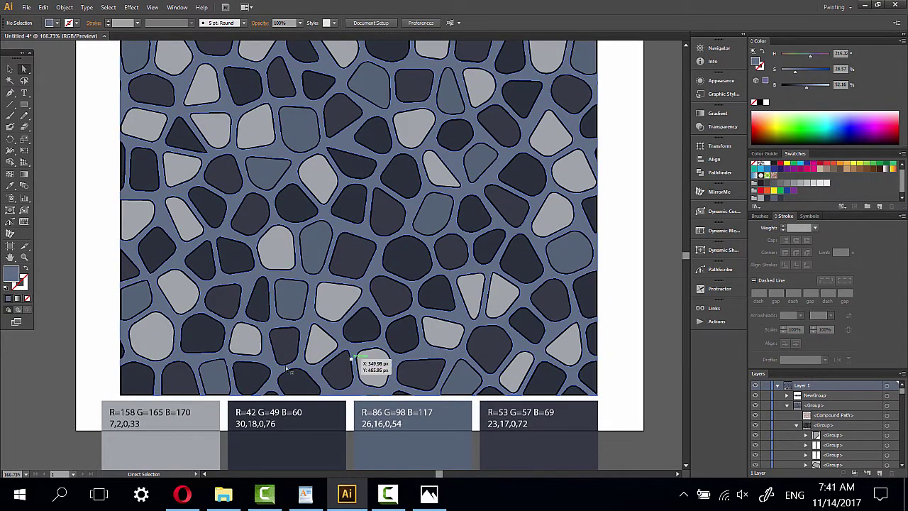
pyautogui.scroll(-1, 235, 348)
pyautogui.scroll(-1, 101, 338)
pyautogui.moveTo(84, 345); pyautogui.dragTo(645, 440)
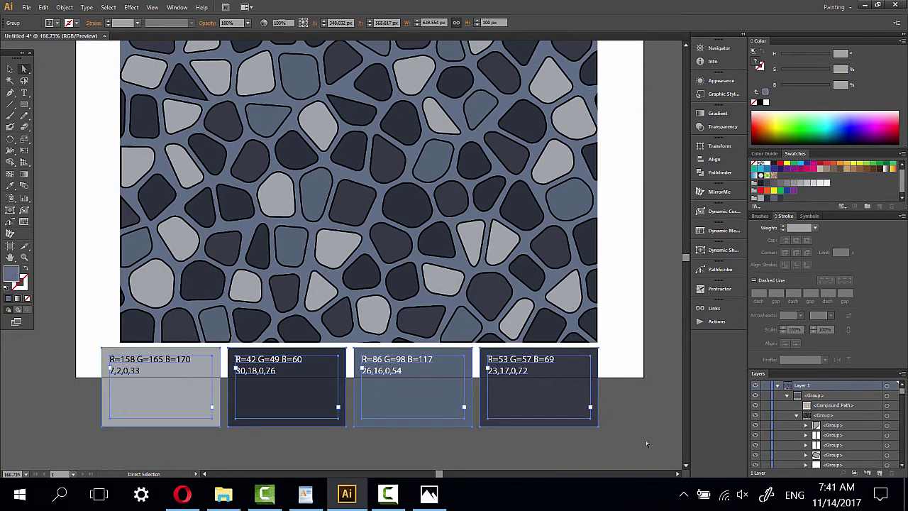
pyautogui.press('Delete')
pyautogui.scroll(2, 646, 441)
pyautogui.scroll(1, 645, 440)
pyautogui.scroll(1, 646, 441)
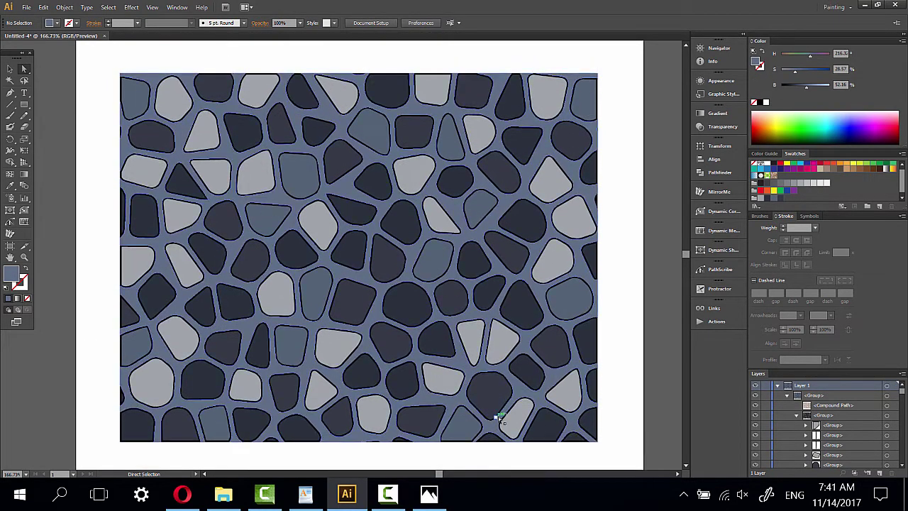
# - Collapse the inner and top-level <Group> rows in Layers, then zoom into the pattern's lower right
pyautogui.click(796, 415)
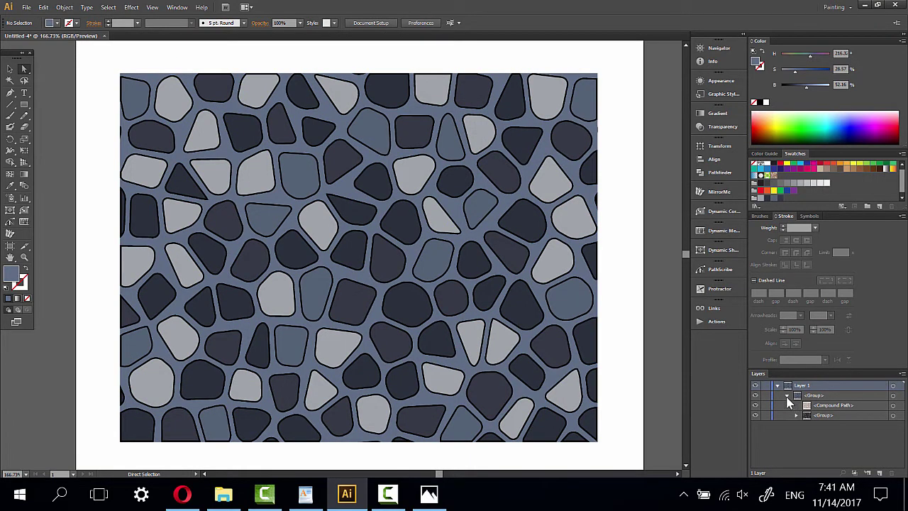
pyautogui.click(787, 395)
pyautogui.click(24, 257)
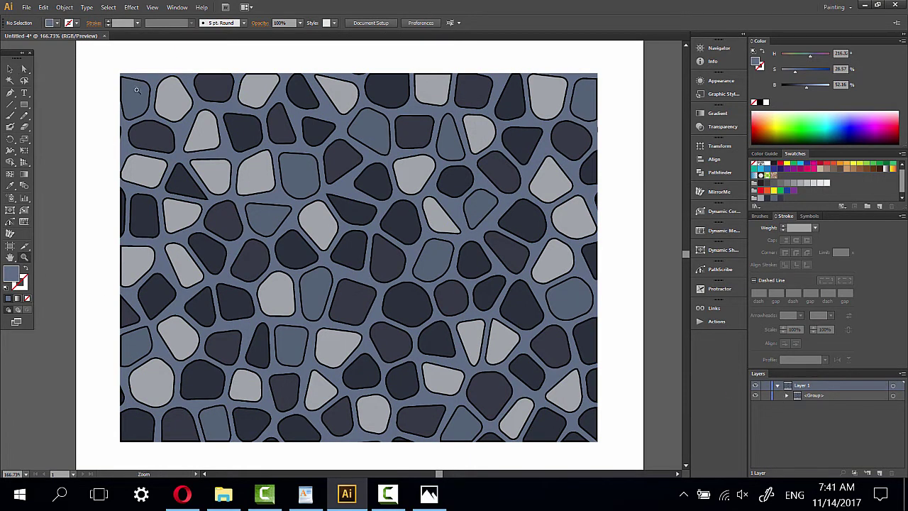
pyautogui.click(580, 436)
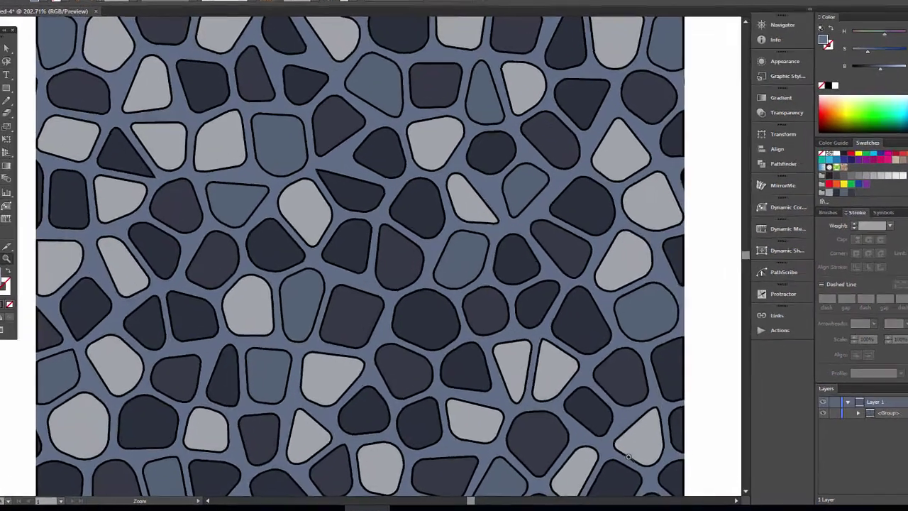